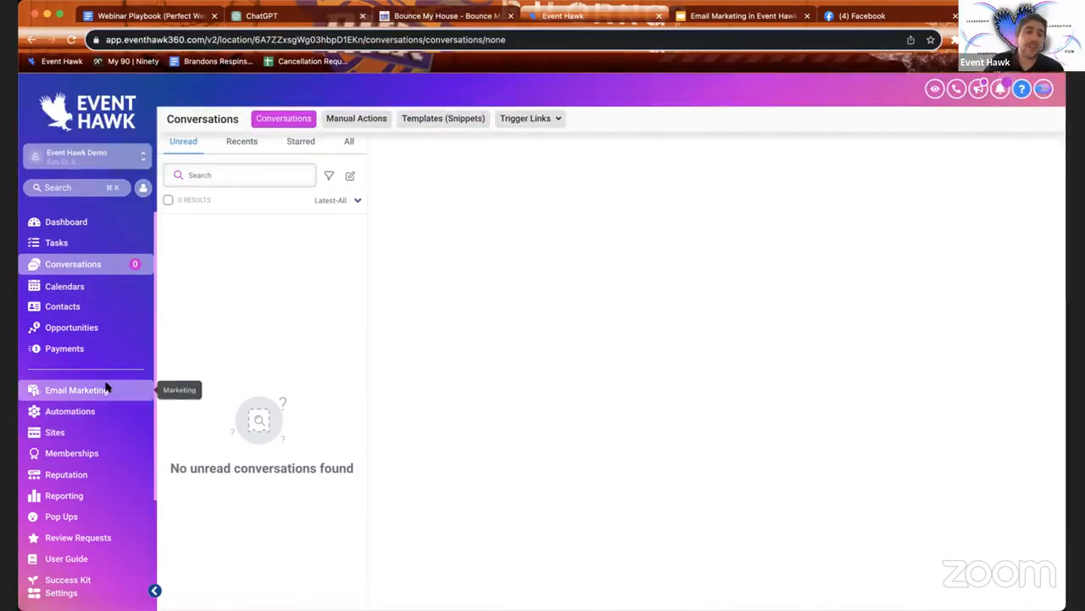
Step: Go to Email Marketing > Emails > Campaigns and create a new campaign
{"action": "scroll", "coordinate": [105, 386], "scroll_direction": "down", "scroll_amount": 3}
{"action": "scroll", "coordinate": [101, 422], "scroll_direction": "up", "scroll_amount": 3}
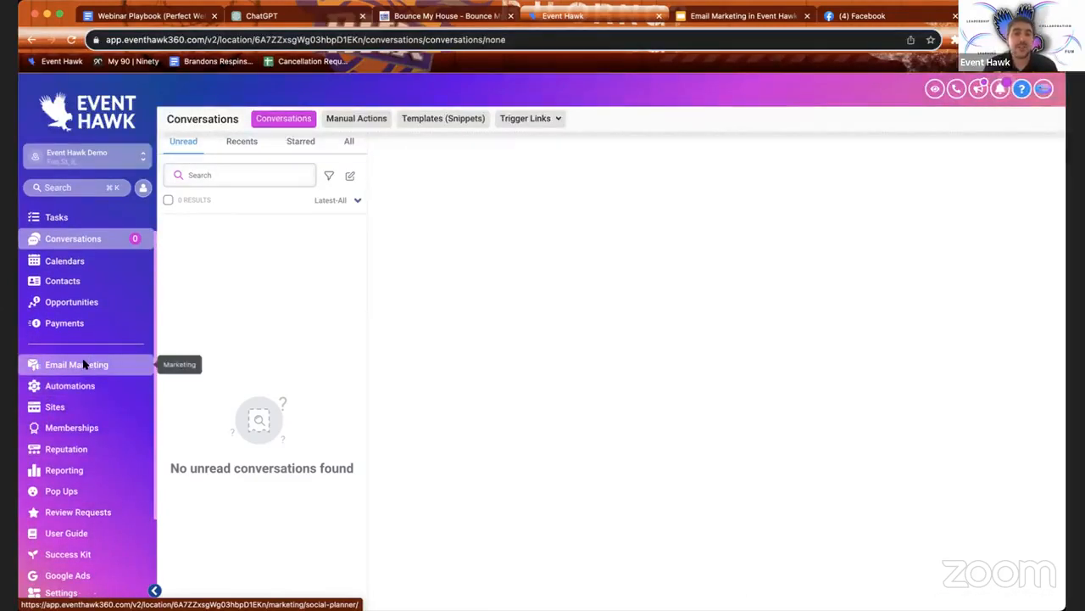
{"action": "left_click", "coordinate": [83, 363]}
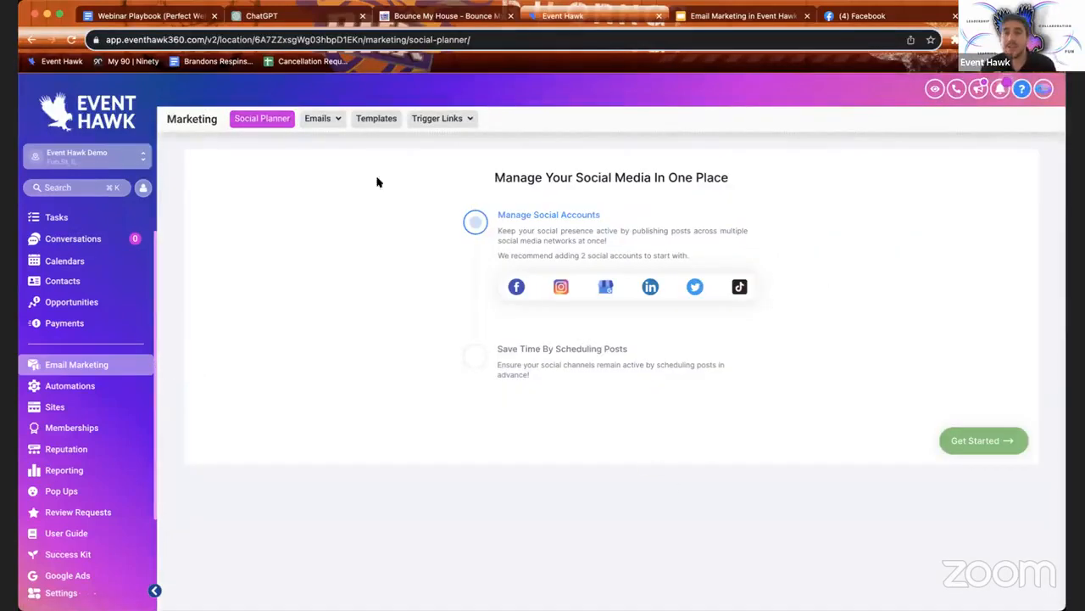
{"action": "mouse_move", "coordinate": [316, 121]}
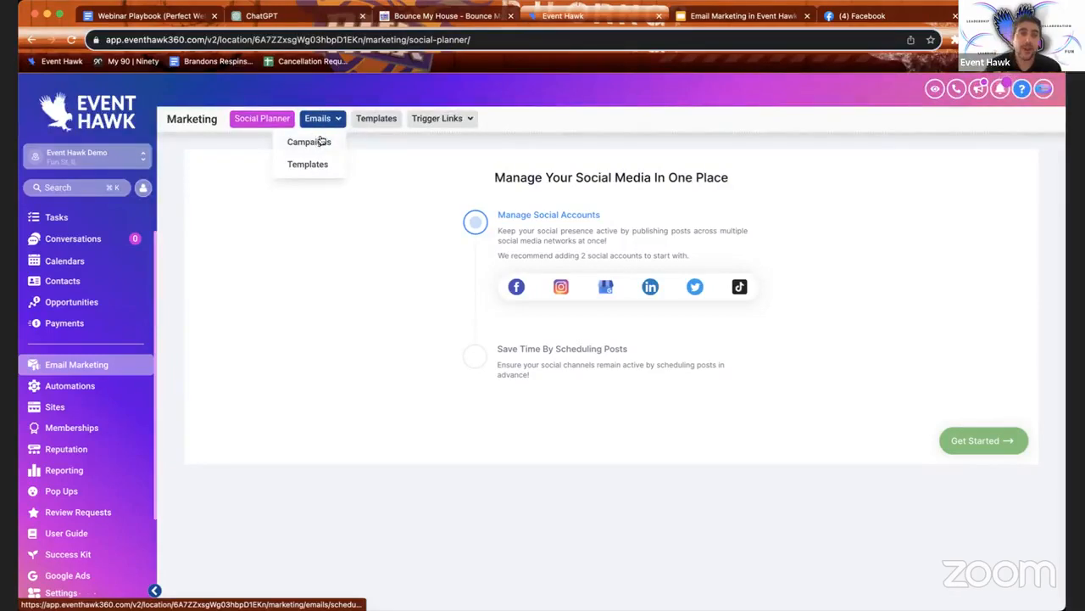
{"action": "left_click", "coordinate": [321, 142]}
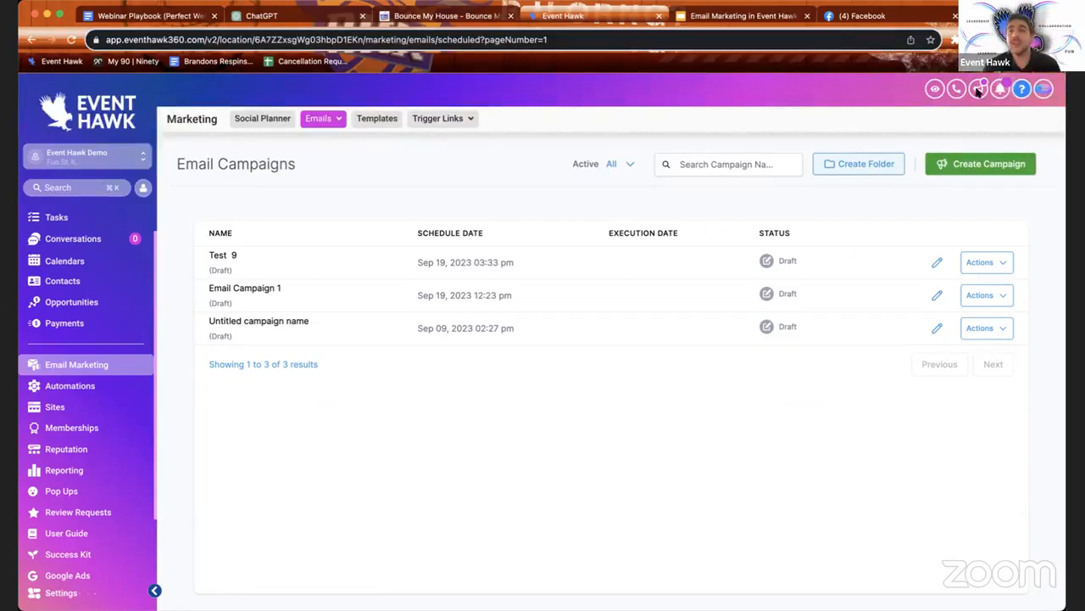
{"action": "left_click", "coordinate": [948, 161]}
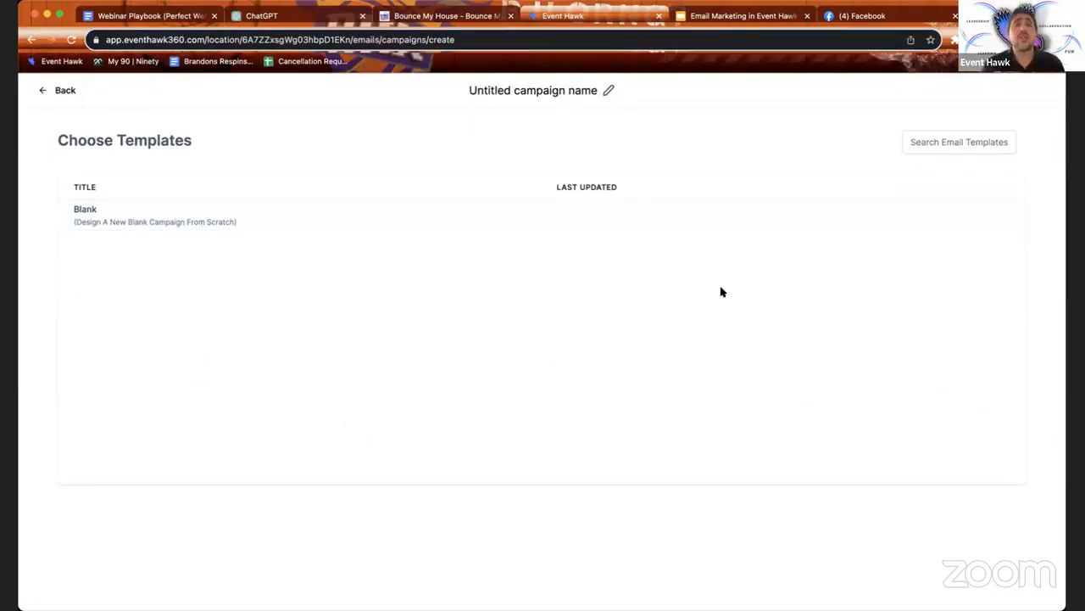
Step: Rename the campaign 'Event Hawk Demo Webinar Campaign' and proceed with the Blank template
{"action": "left_click", "coordinate": [590, 89]}
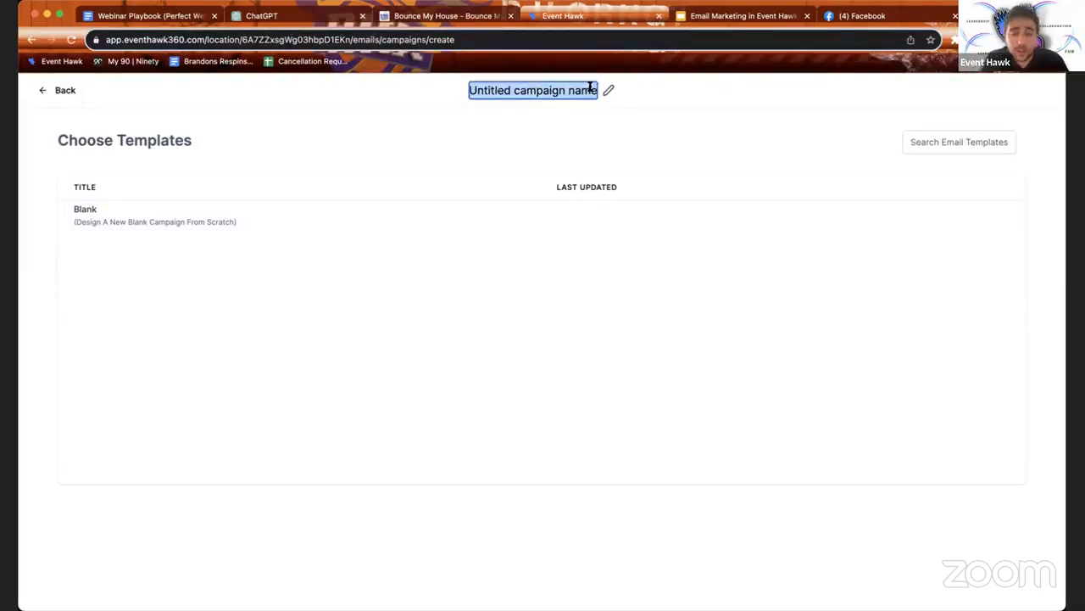
{"action": "type", "text": "Event Hawk Demo Webinar"}
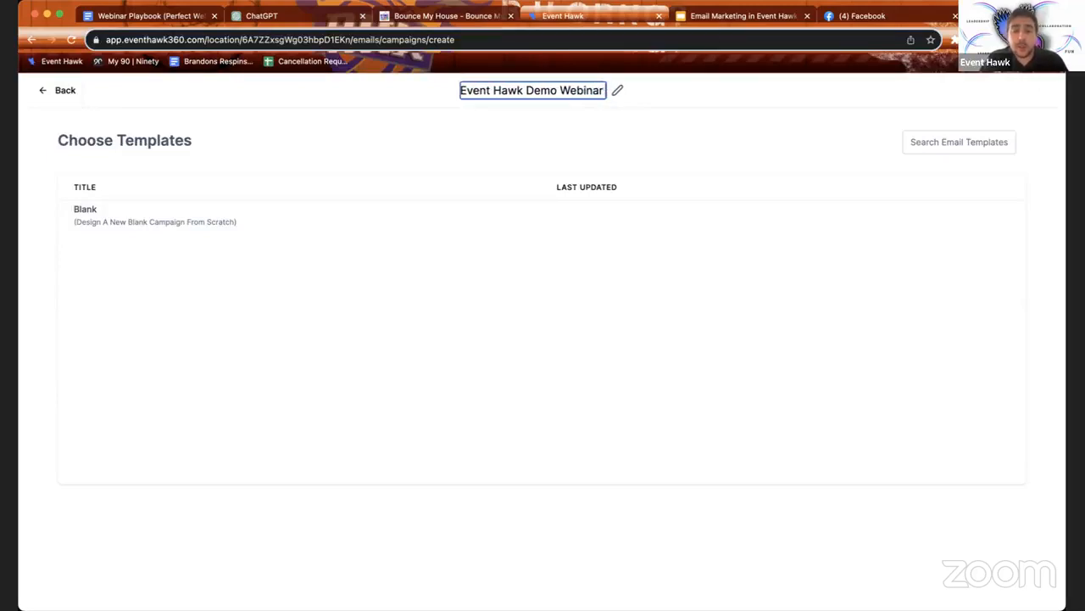
{"action": "type", "text": " Campaign"}
{"action": "key", "text": "Return"}
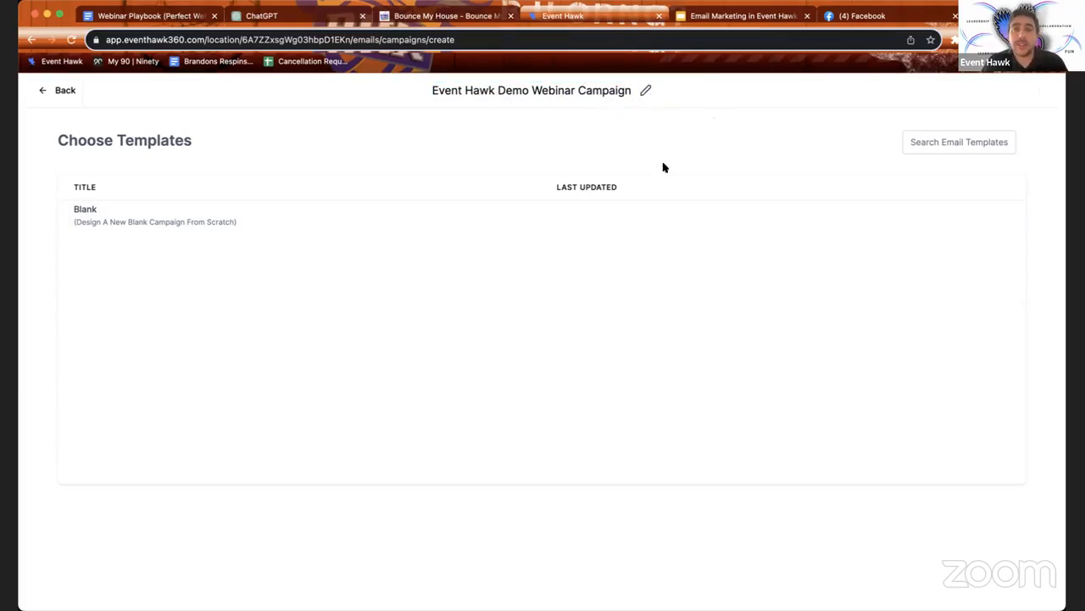
{"action": "left_click", "coordinate": [88, 213]}
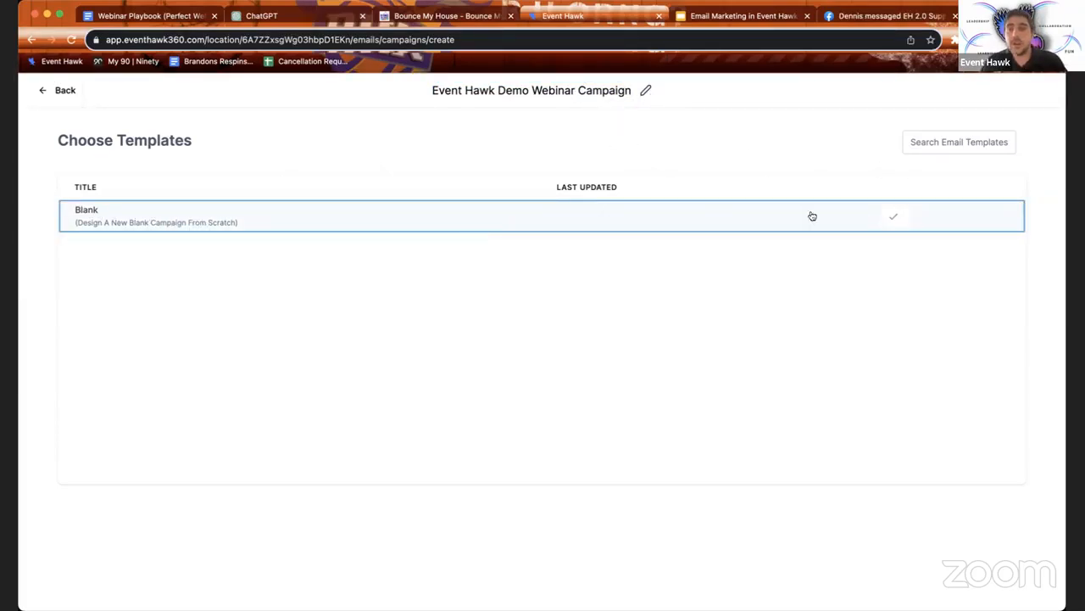
{"action": "left_click", "coordinate": [890, 218]}
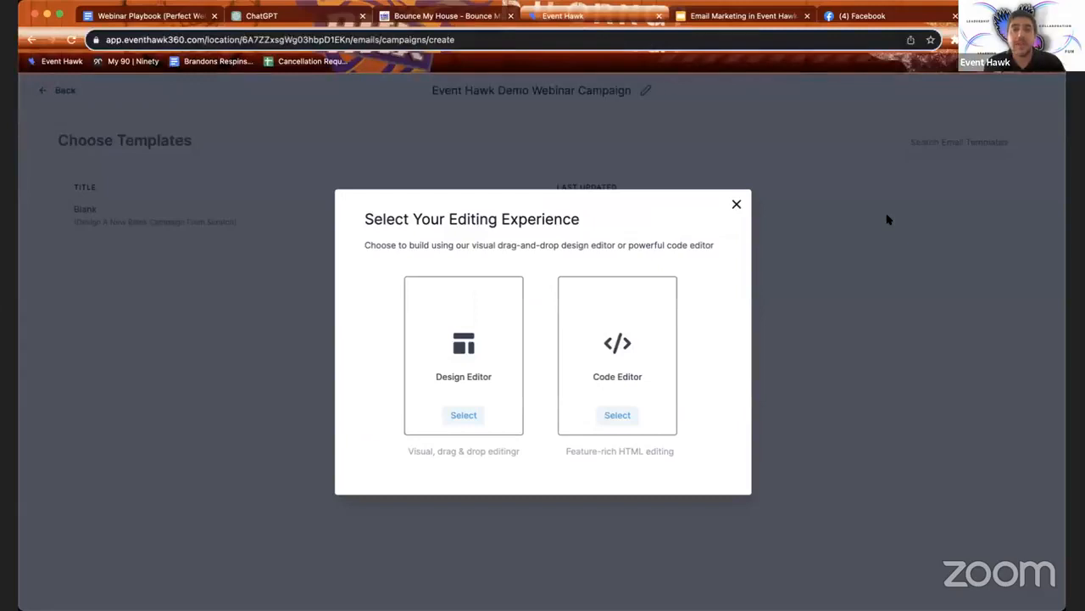
Step: Choose the Design Editor as the editing experience
{"action": "left_click", "coordinate": [454, 299]}
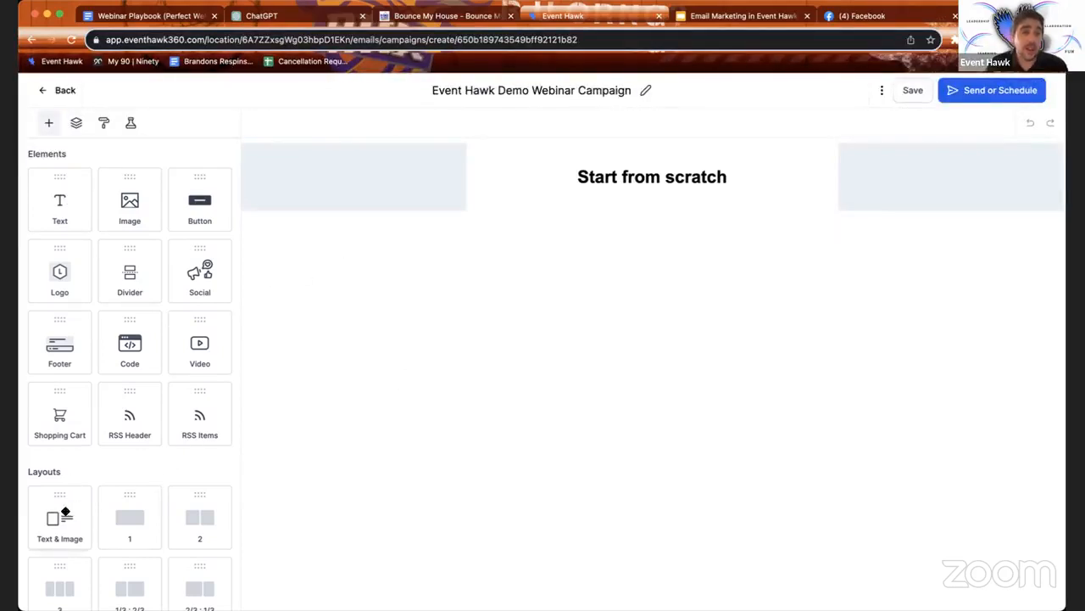
Step: Add a Text & Image layout under the Start from scratch title and select its heading and image
{"action": "scroll", "coordinate": [90, 507], "scroll_direction": "down", "scroll_amount": 1}
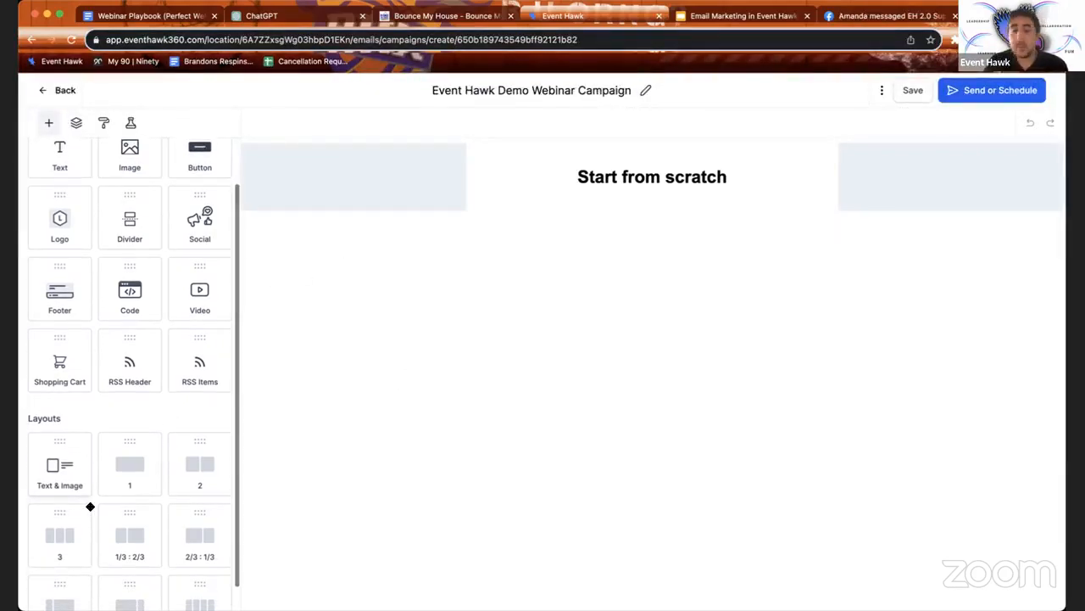
{"action": "left_click_drag", "start_coordinate": [66, 481], "coordinate": [467, 217]}
{"action": "left_click", "coordinate": [568, 248]}
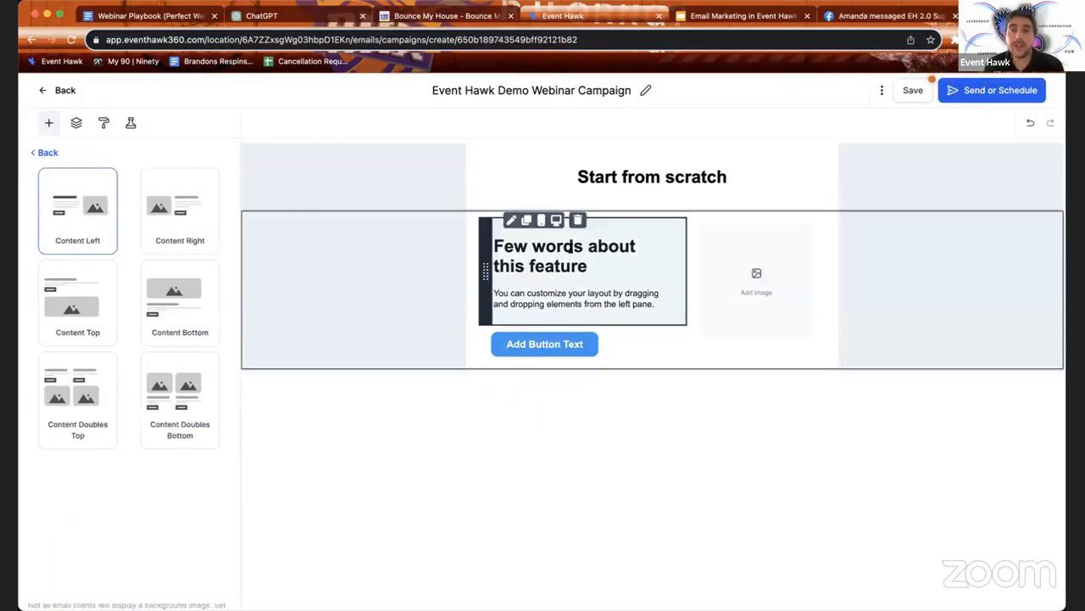
{"action": "double_click", "coordinate": [570, 246]}
{"action": "triple_click", "coordinate": [571, 246]}
{"action": "left_click", "coordinate": [764, 288]}
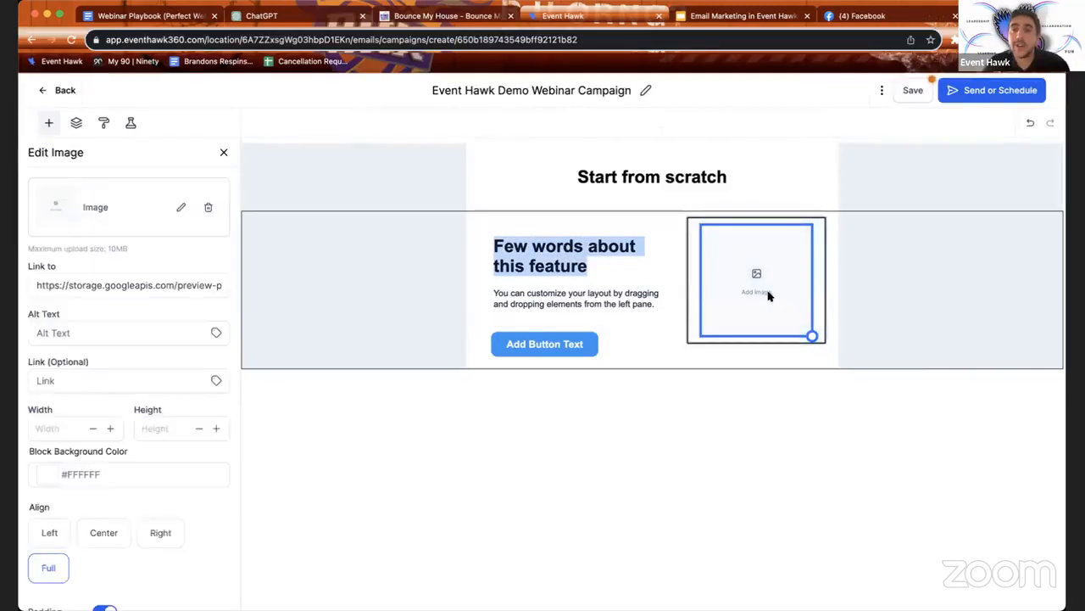
Step: Add a Text element and a Logo element above the feature text
{"action": "left_click", "coordinate": [46, 123]}
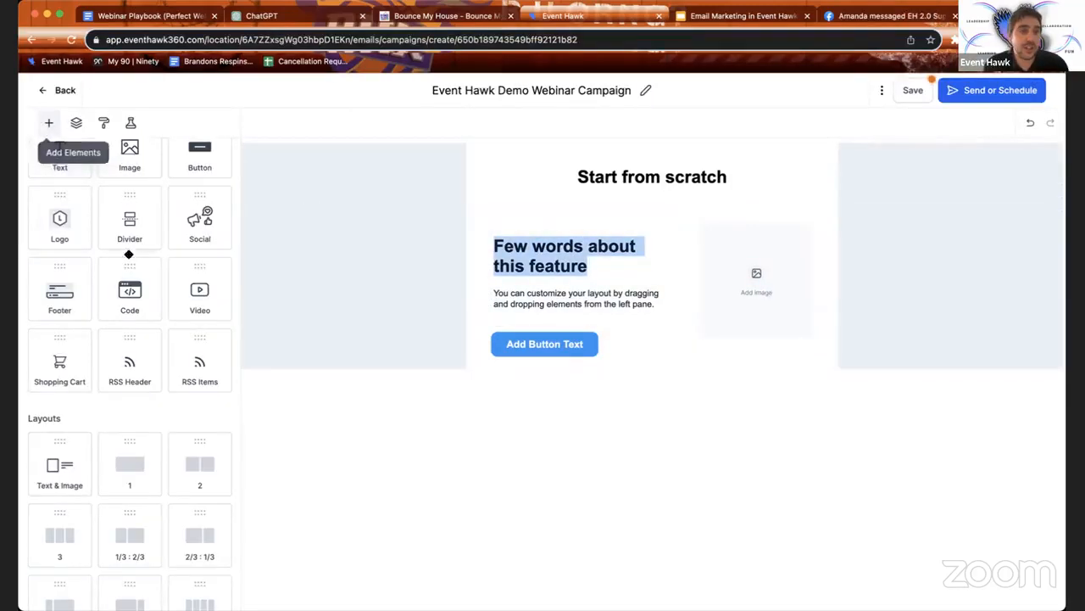
{"action": "scroll", "coordinate": [57, 153], "scroll_direction": "up", "scroll_amount": 1}
{"action": "left_click_drag", "start_coordinate": [59, 197], "coordinate": [521, 365]}
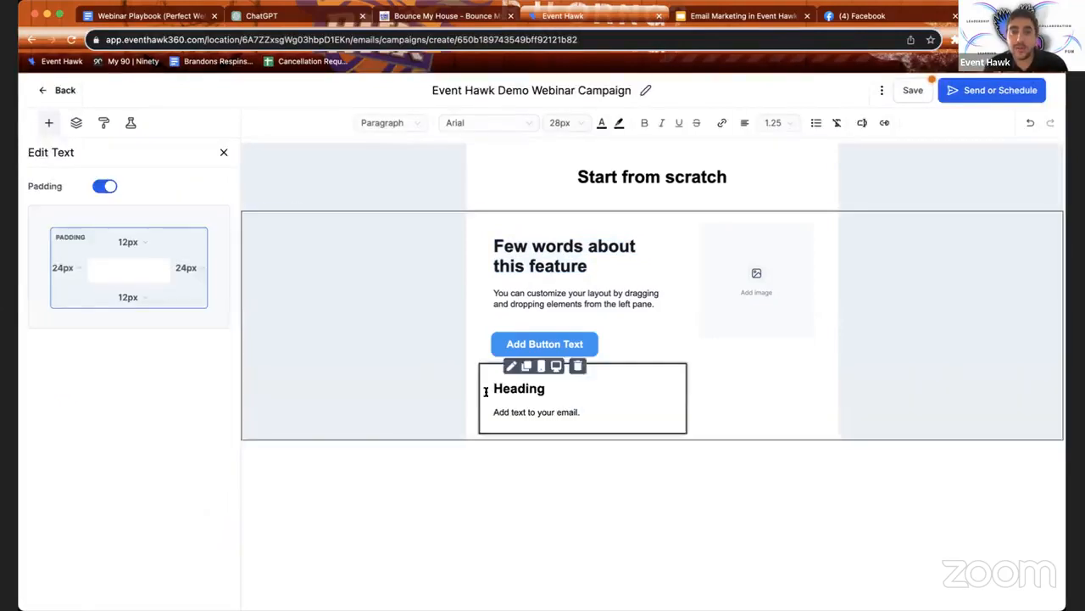
{"action": "left_click", "coordinate": [50, 123]}
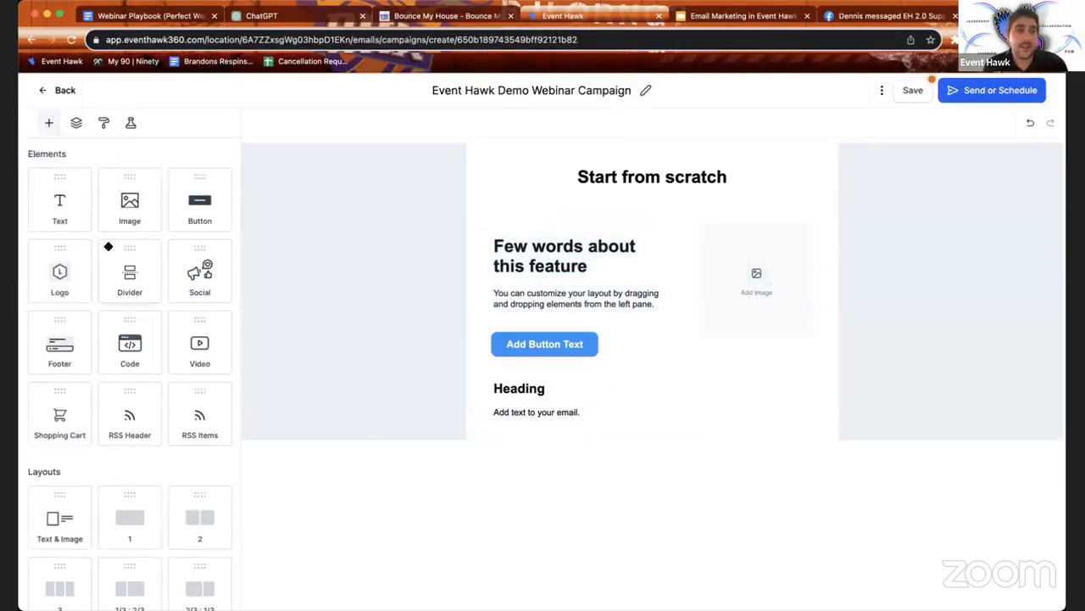
{"action": "left_click_drag", "start_coordinate": [61, 267], "coordinate": [519, 227]}
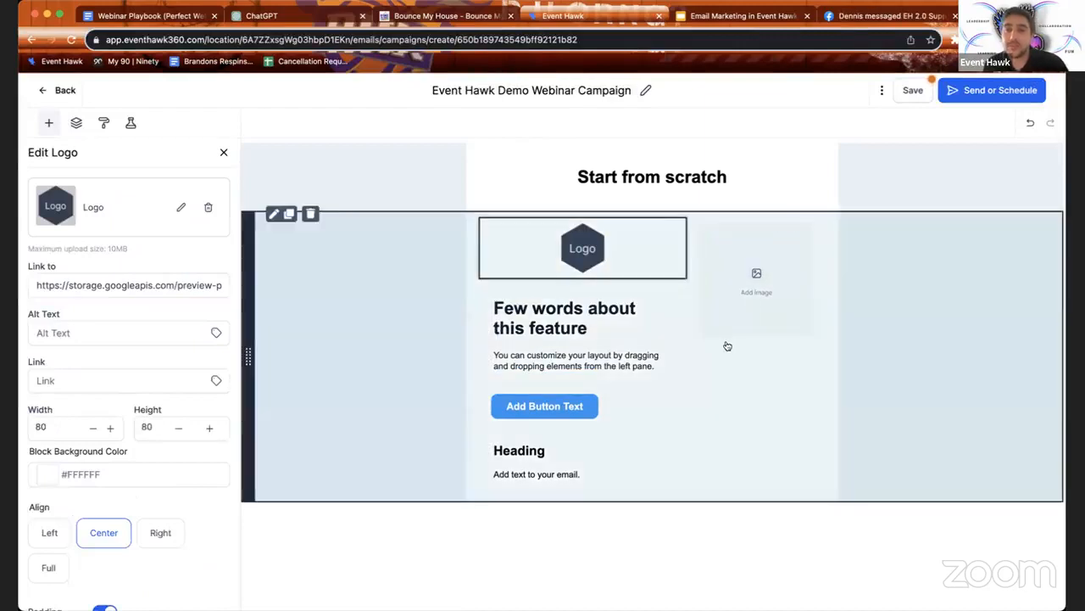
Step: Review the image placeholder's settings, including its optional link field
{"action": "left_click", "coordinate": [732, 326]}
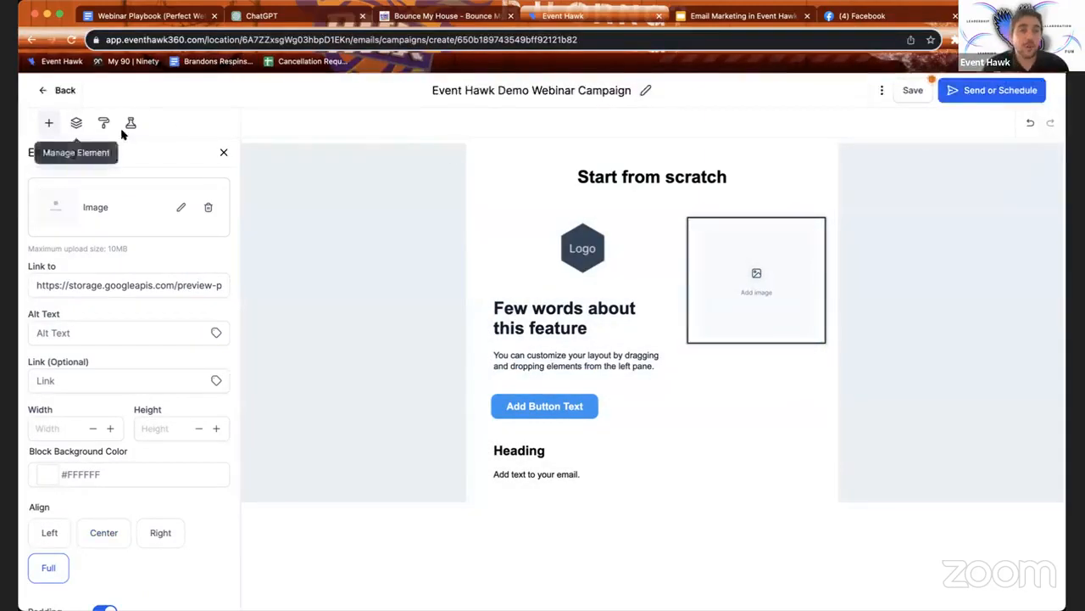
{"action": "left_click", "coordinate": [114, 381]}
{"action": "scroll", "coordinate": [114, 382], "scroll_direction": "down", "scroll_amount": 3}
{"action": "scroll", "coordinate": [116, 383], "scroll_direction": "up", "scroll_amount": 3}
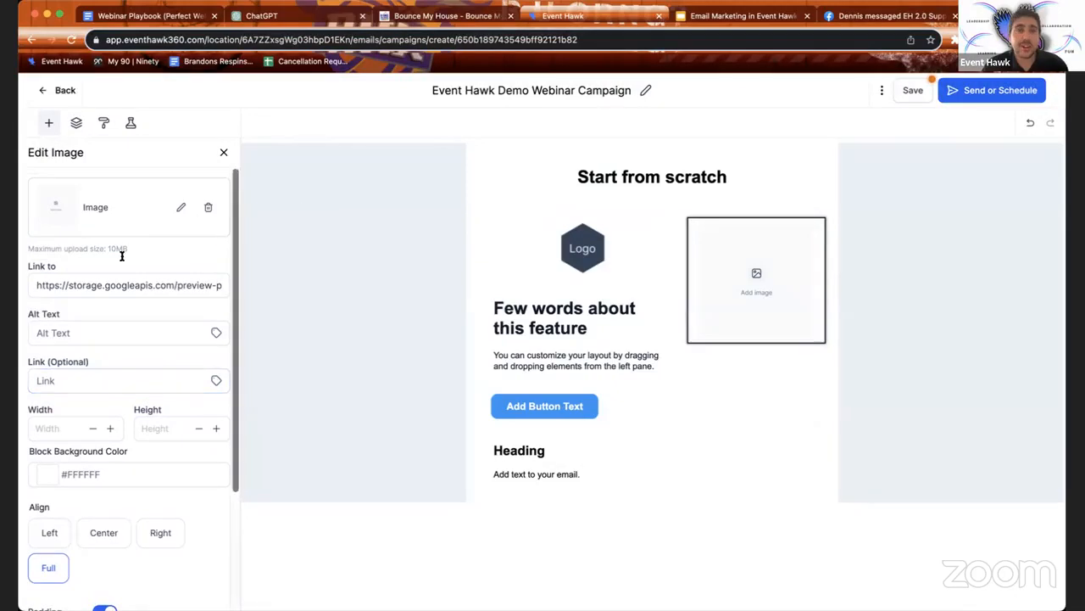
{"action": "left_click", "coordinate": [223, 152]}
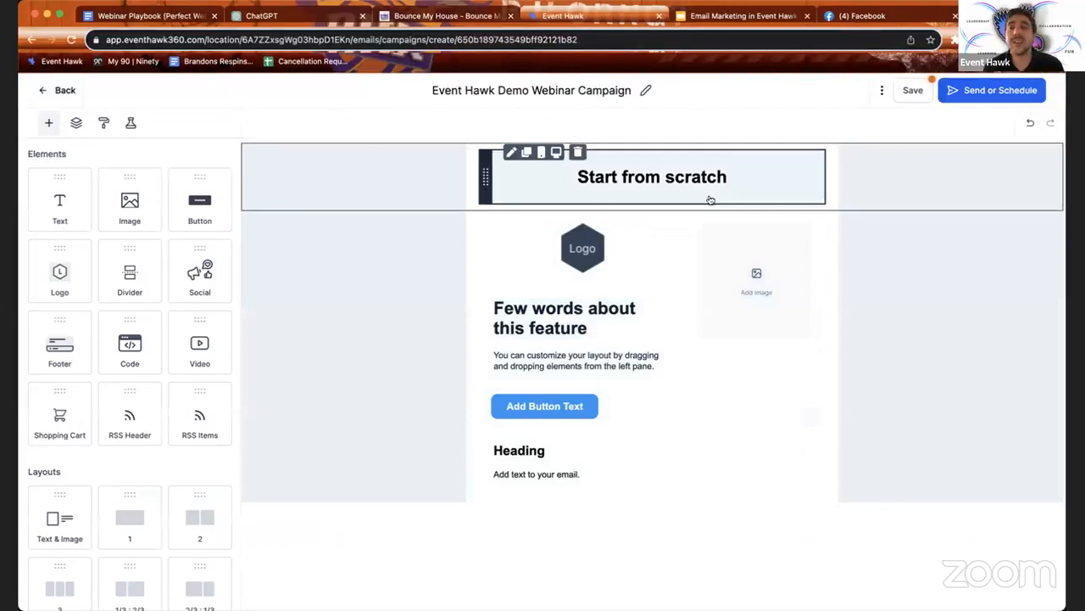
{"action": "left_click", "coordinate": [717, 279]}
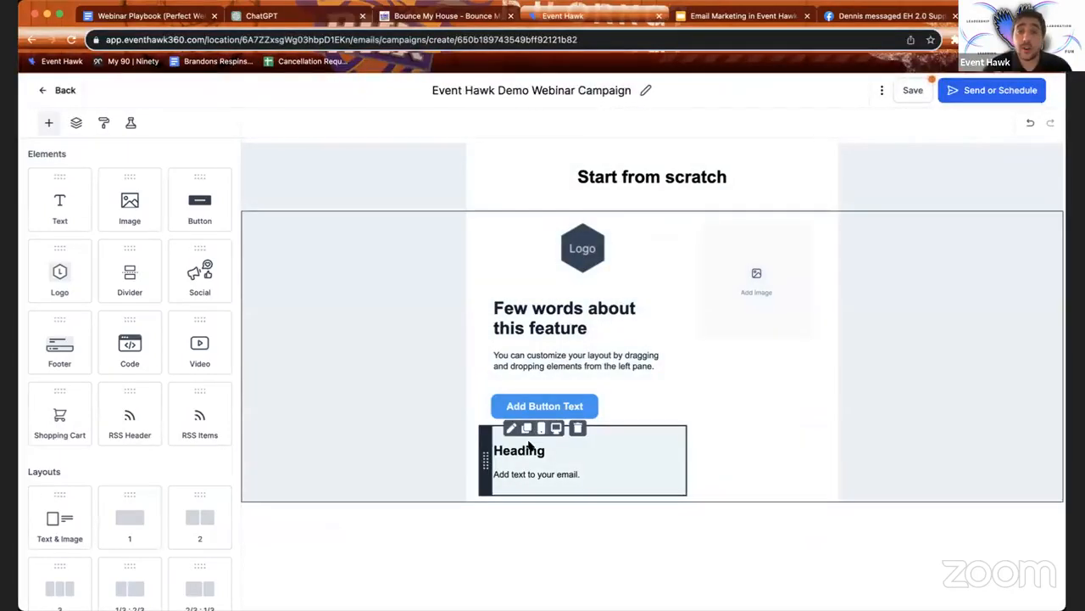
Step: Delete the Heading block, the 'Few words about this feature' text and the image placeholder
{"action": "left_click", "coordinate": [577, 429]}
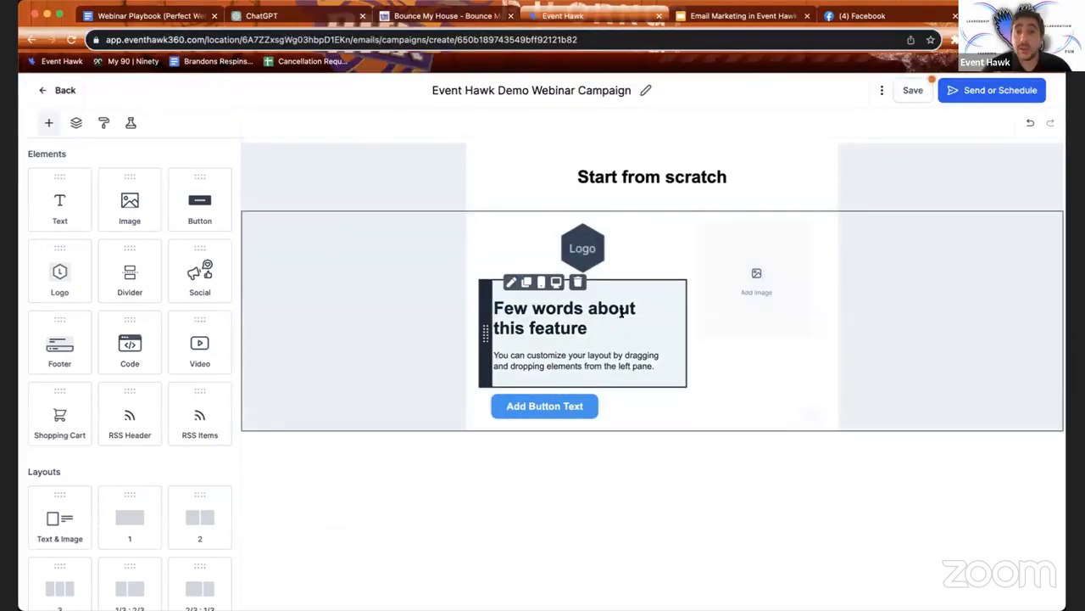
{"action": "left_click", "coordinate": [583, 288]}
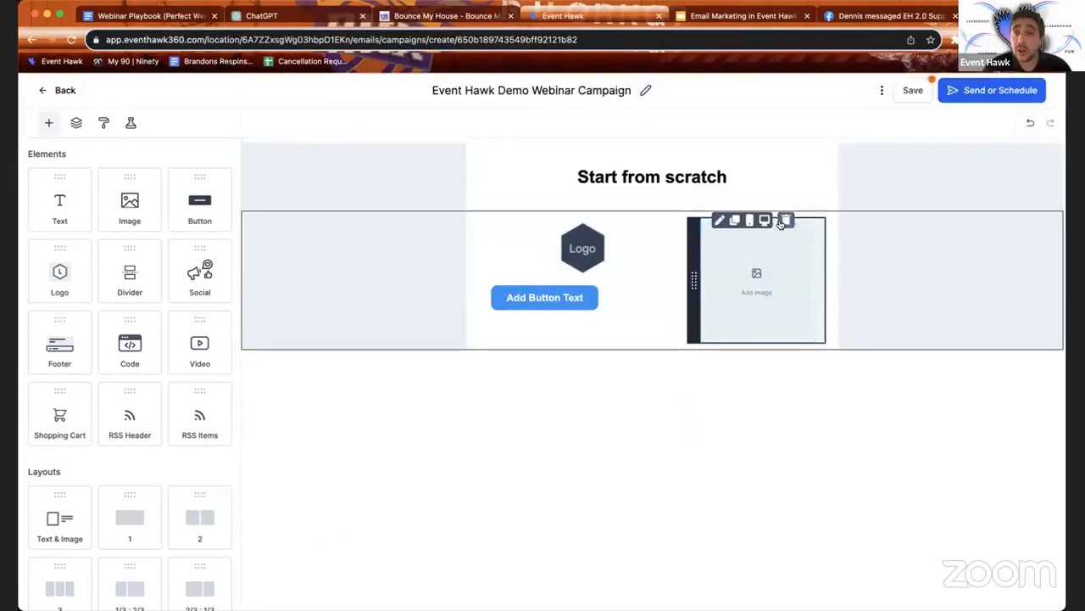
{"action": "left_click", "coordinate": [782, 222]}
Step: Add a new Text block below the button and select the Start from scratch title
{"action": "left_click_drag", "start_coordinate": [59, 211], "coordinate": [585, 314]}
{"action": "left_click", "coordinate": [523, 336]}
{"action": "double_click", "coordinate": [524, 337]}
{"action": "left_click", "coordinate": [615, 177]}
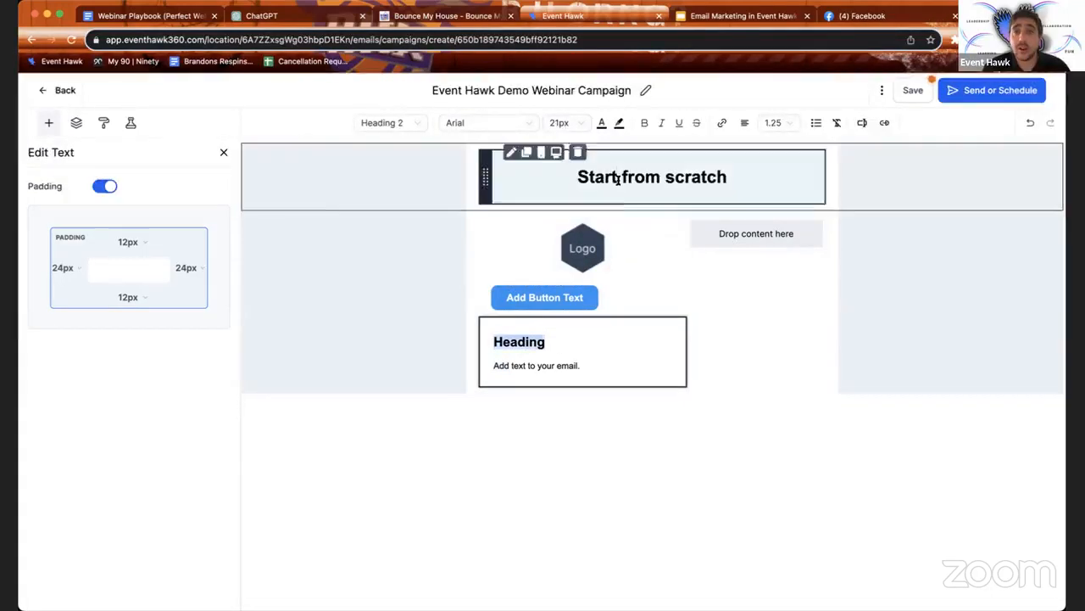
{"action": "triple_click", "coordinate": [617, 178]}
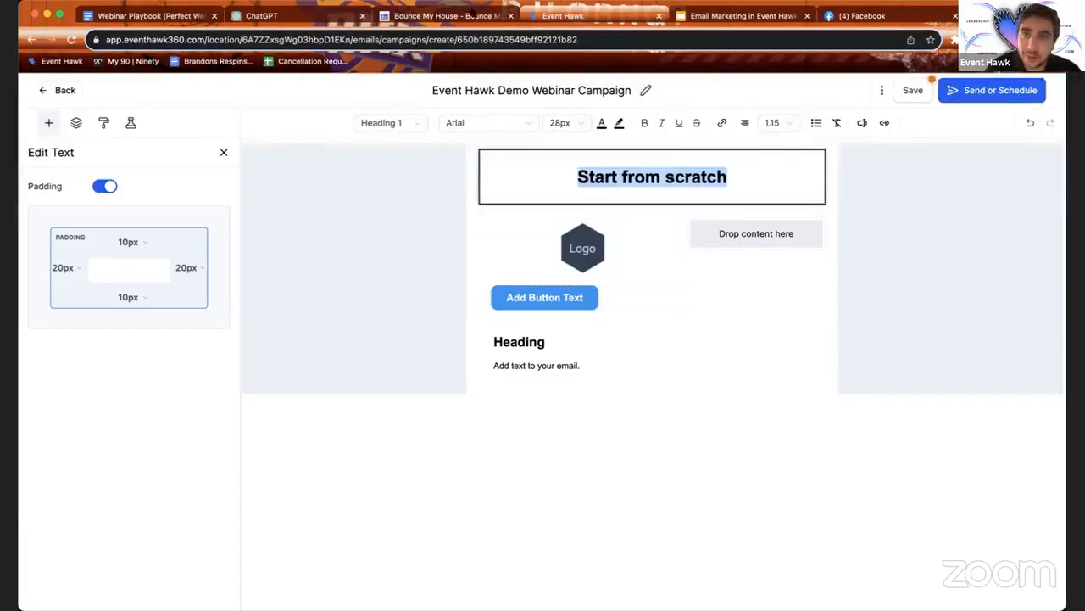
{"action": "left_click", "coordinate": [331, 16]}
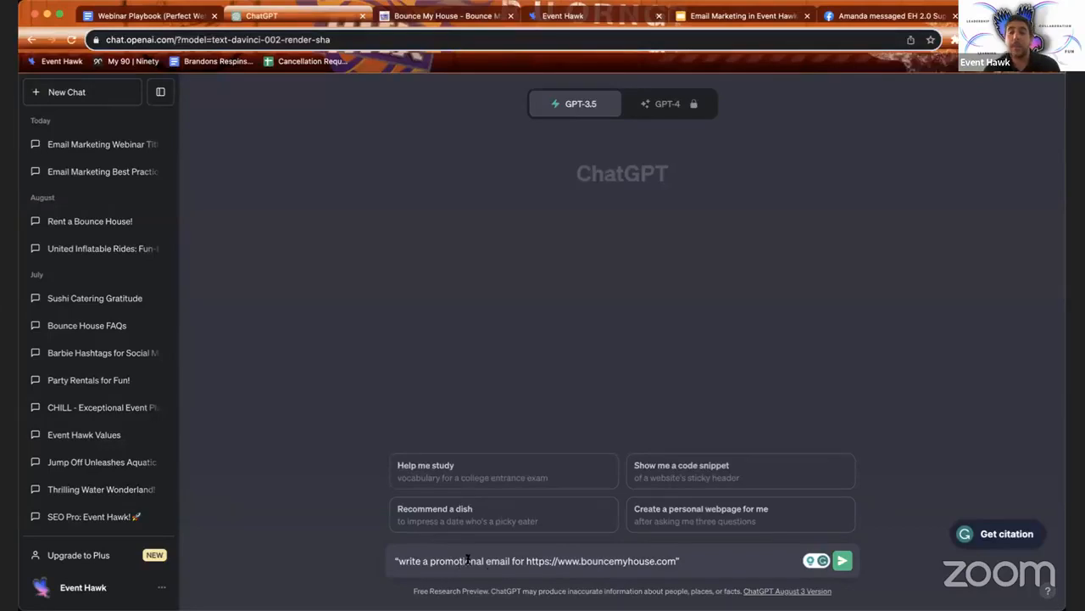
Step: Delete the stray leading quote from the bouncemyhouse.com promotional-email prompt
{"action": "left_click", "coordinate": [398, 560]}
{"action": "key", "text": "BackSpace"}
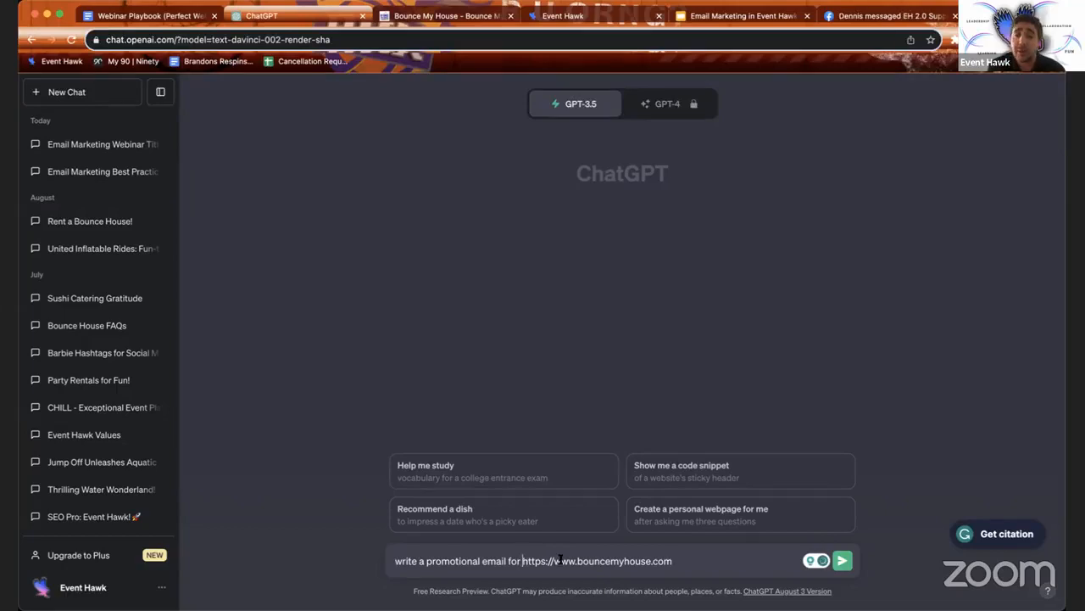
{"action": "left_click", "coordinate": [458, 16]}
Step: Scroll through the Bounce My House homepage to review its rentals and delivery areas
{"action": "scroll", "coordinate": [490, 334], "scroll_direction": "down", "scroll_amount": 3}
{"action": "scroll", "coordinate": [200, 222], "scroll_direction": "up", "scroll_amount": 3}
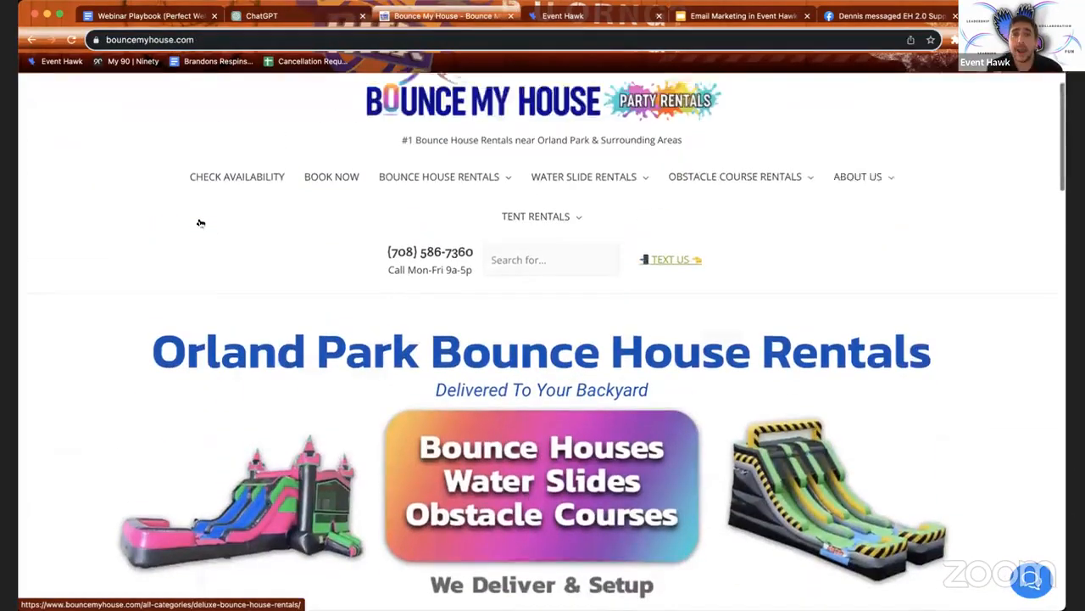
{"action": "scroll", "coordinate": [556, 355], "scroll_direction": "down", "scroll_amount": 1}
{"action": "scroll", "coordinate": [555, 355], "scroll_direction": "down", "scroll_amount": 1}
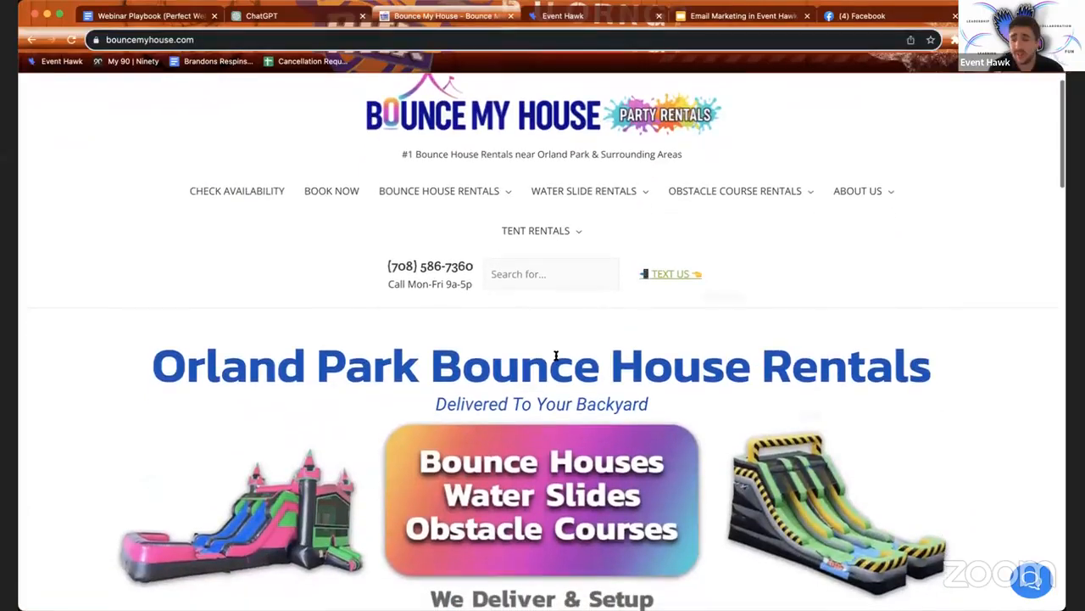
{"action": "scroll", "coordinate": [555, 355], "scroll_direction": "down", "scroll_amount": 15}
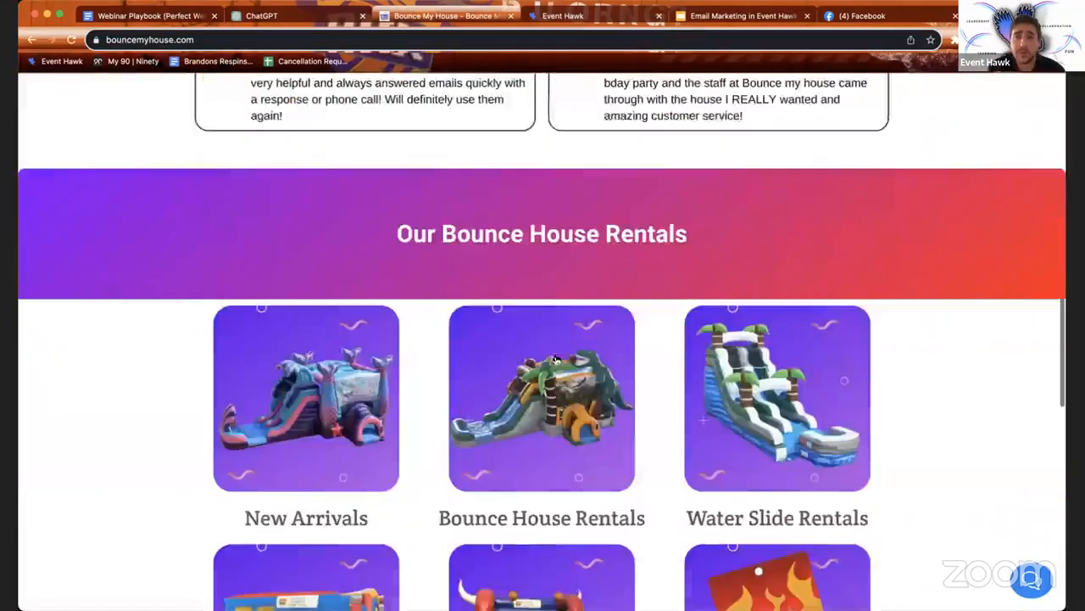
{"action": "scroll", "coordinate": [556, 360], "scroll_direction": "down", "scroll_amount": 10}
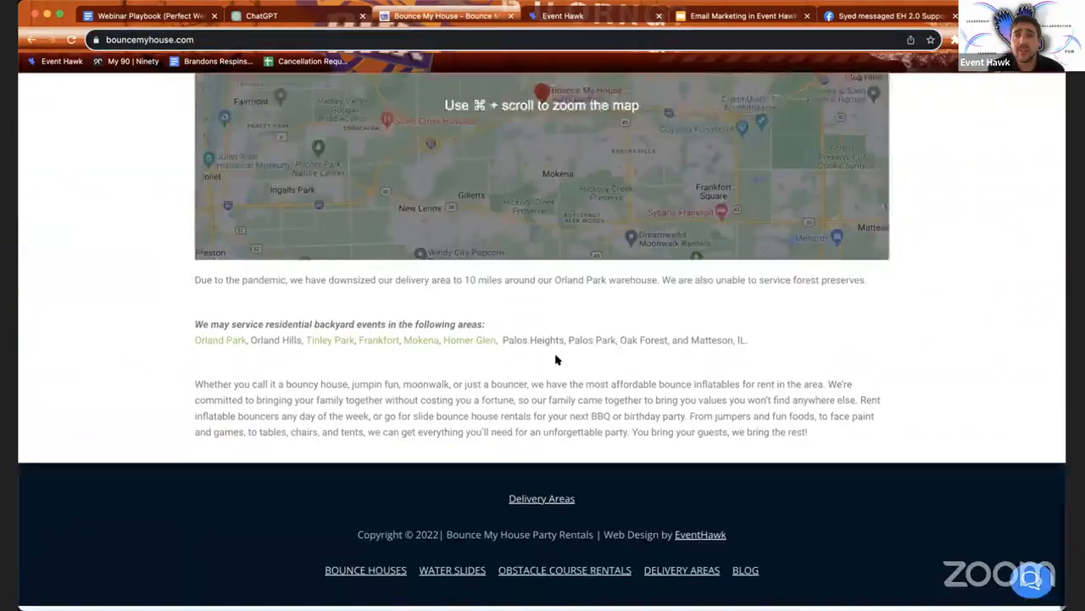
{"action": "scroll", "coordinate": [556, 359], "scroll_direction": "up", "scroll_amount": 20}
{"action": "scroll", "coordinate": [556, 360], "scroll_direction": "up", "scroll_amount": 10}
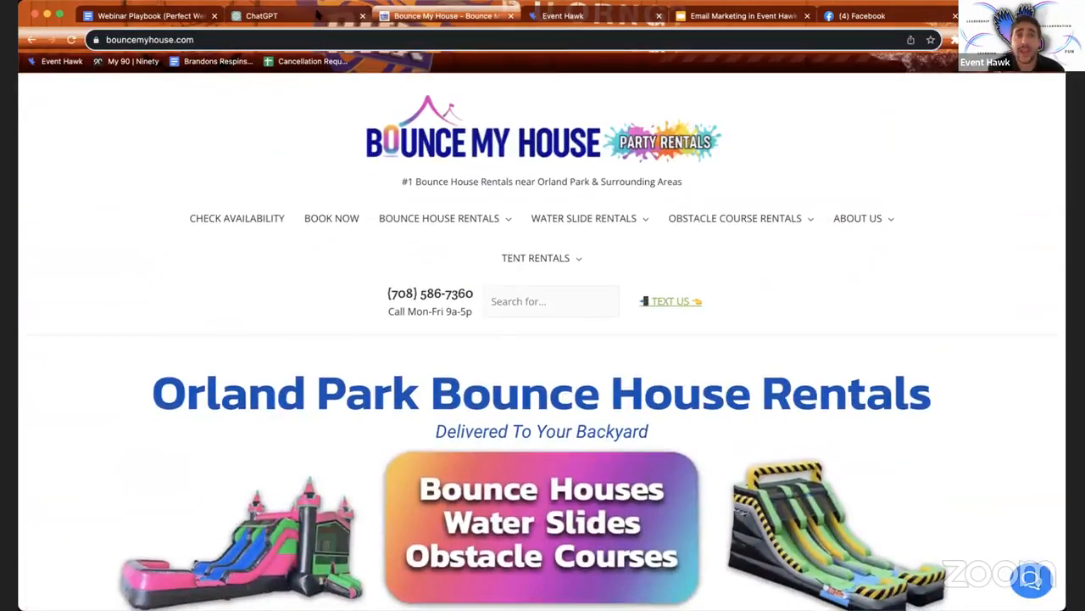
{"action": "left_click", "coordinate": [307, 16]}
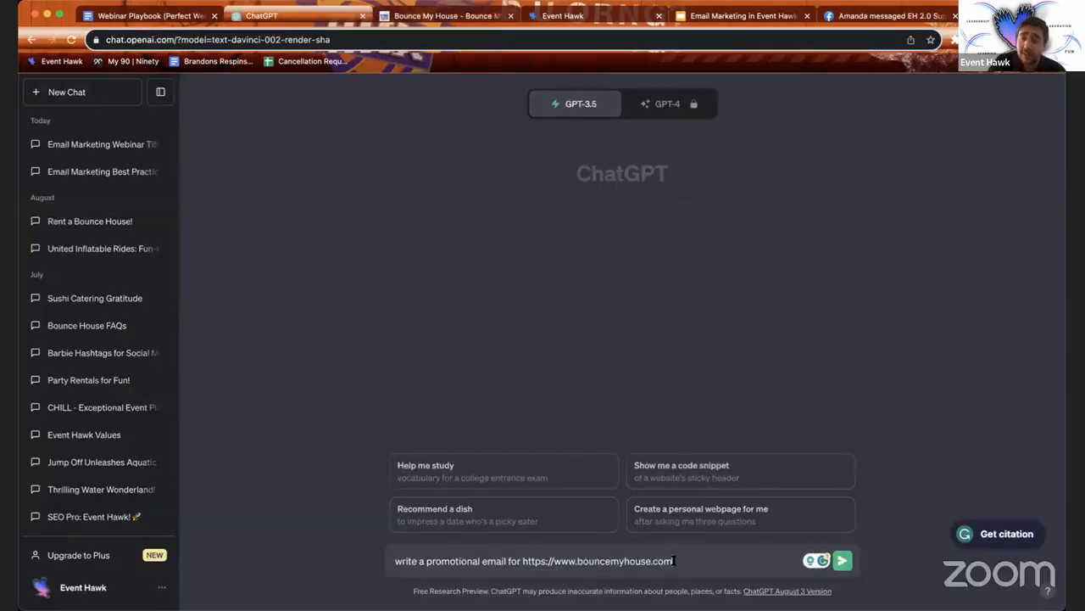
Step: Send the promotional-email prompt and read ChatGPT's 'Bounce Your Way to Fun' reply
{"action": "key", "text": "Return"}
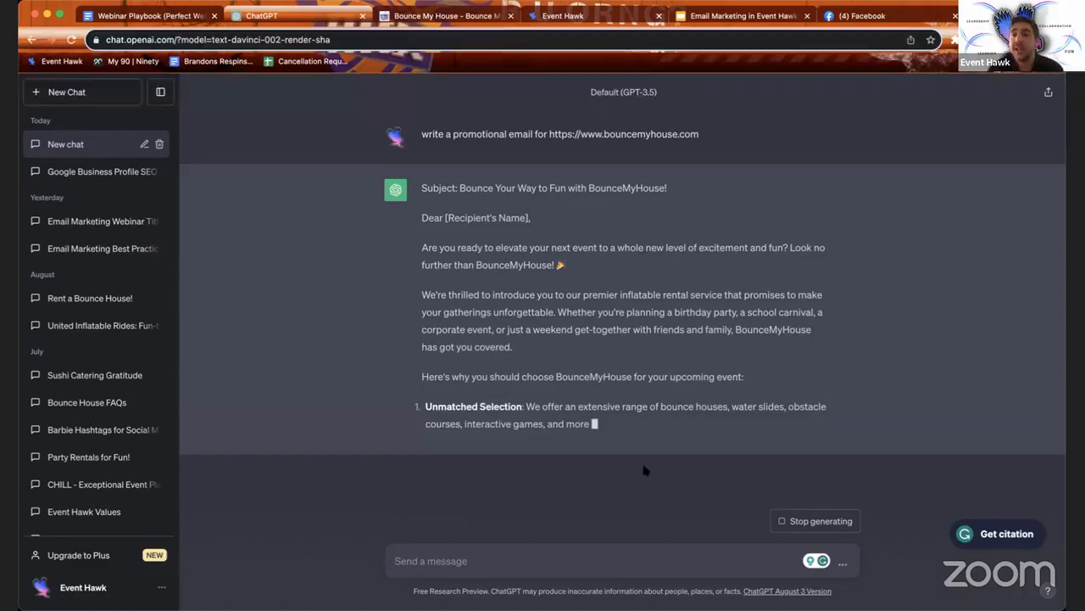
{"action": "left_click", "coordinate": [459, 560]}
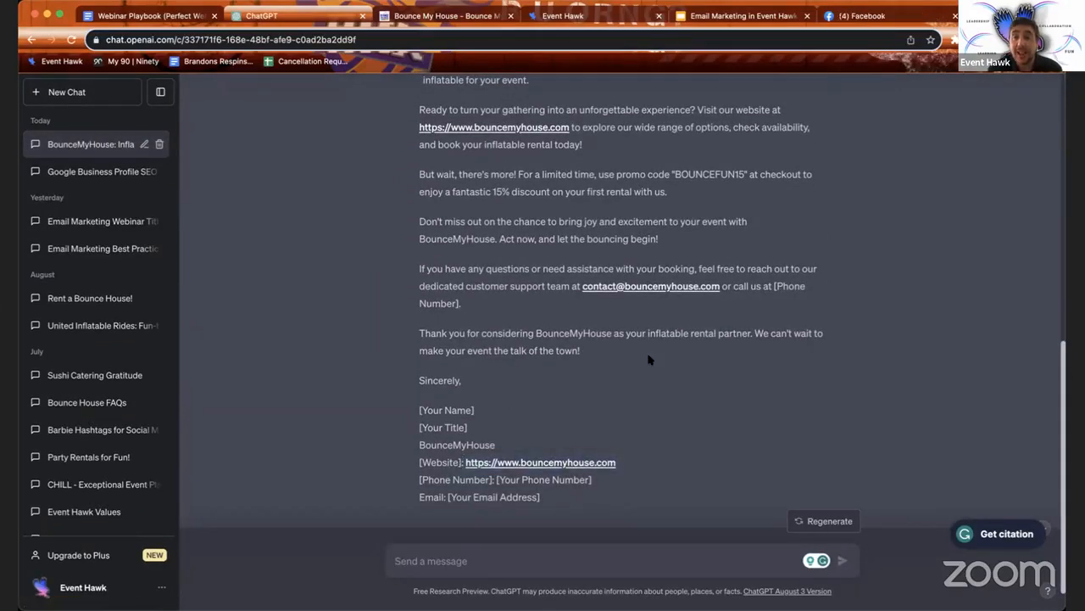
{"action": "scroll", "coordinate": [649, 448], "scroll_direction": "up", "scroll_amount": 2}
{"action": "scroll", "coordinate": [859, 351], "scroll_direction": "up", "scroll_amount": 10}
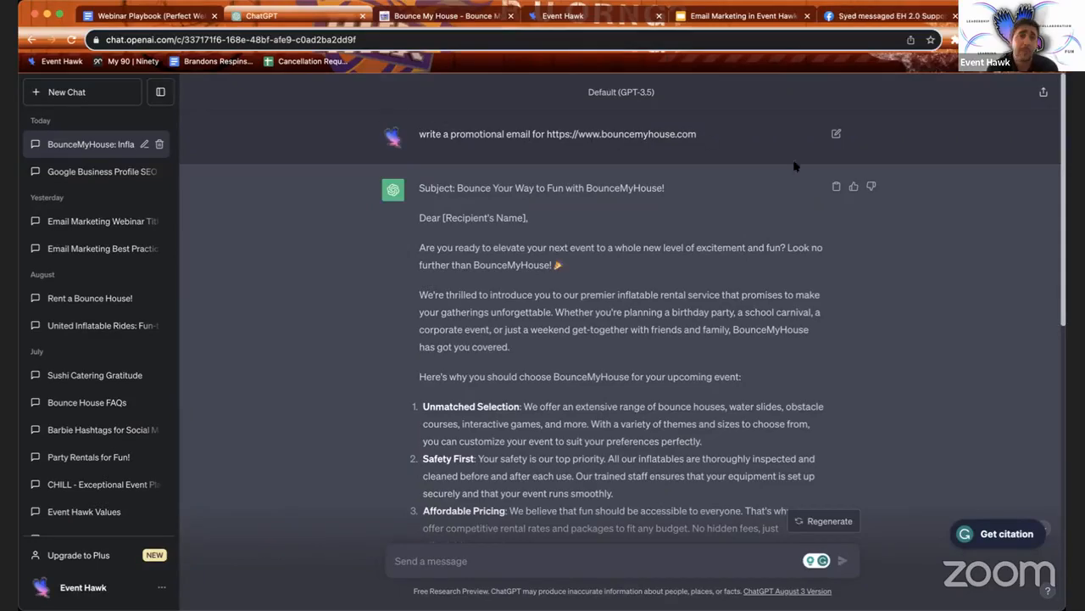
{"action": "scroll", "coordinate": [767, 233], "scroll_direction": "down", "scroll_amount": 2}
{"action": "scroll", "coordinate": [768, 233], "scroll_direction": "up", "scroll_amount": 2}
Step: Copy the original prompt and paste it back into the message box
{"action": "left_click_drag", "start_coordinate": [418, 134], "coordinate": [686, 145]}
{"action": "key", "text": "cmd+c"}
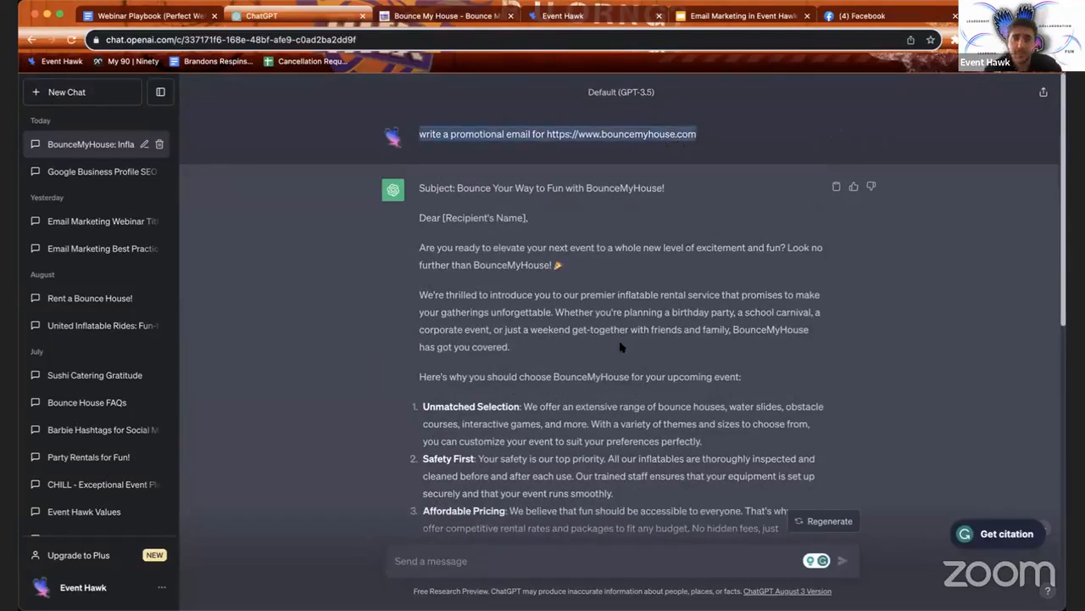
{"action": "left_click", "coordinate": [485, 553]}
{"action": "key", "text": "cmd+v"}
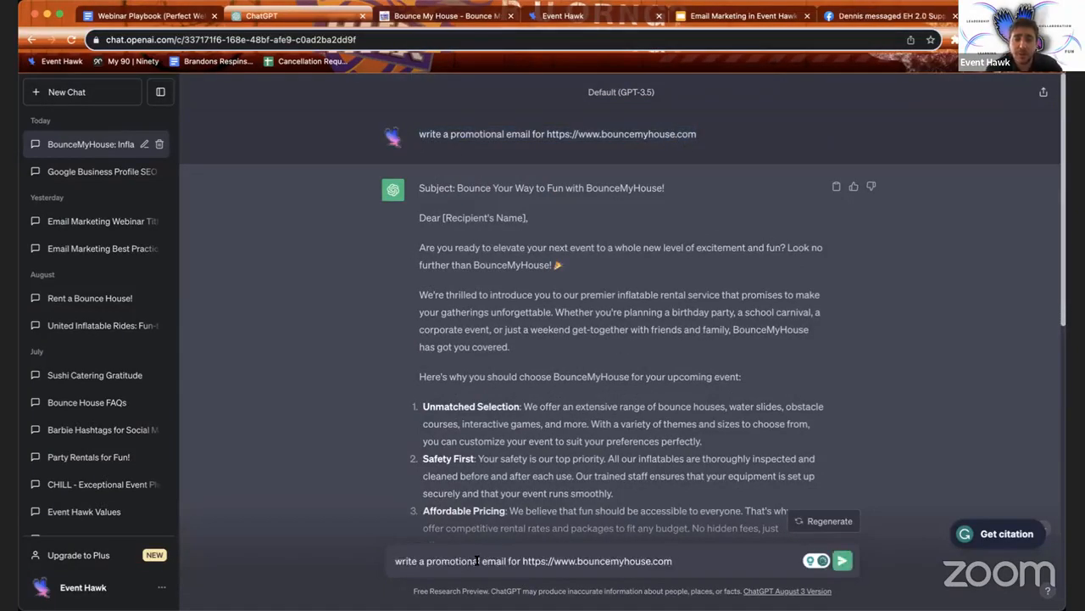
Step: Send the prompt with 'Halloween' added, then ask 'write a shorter version please'
{"action": "type", "text": "l hallowee"}
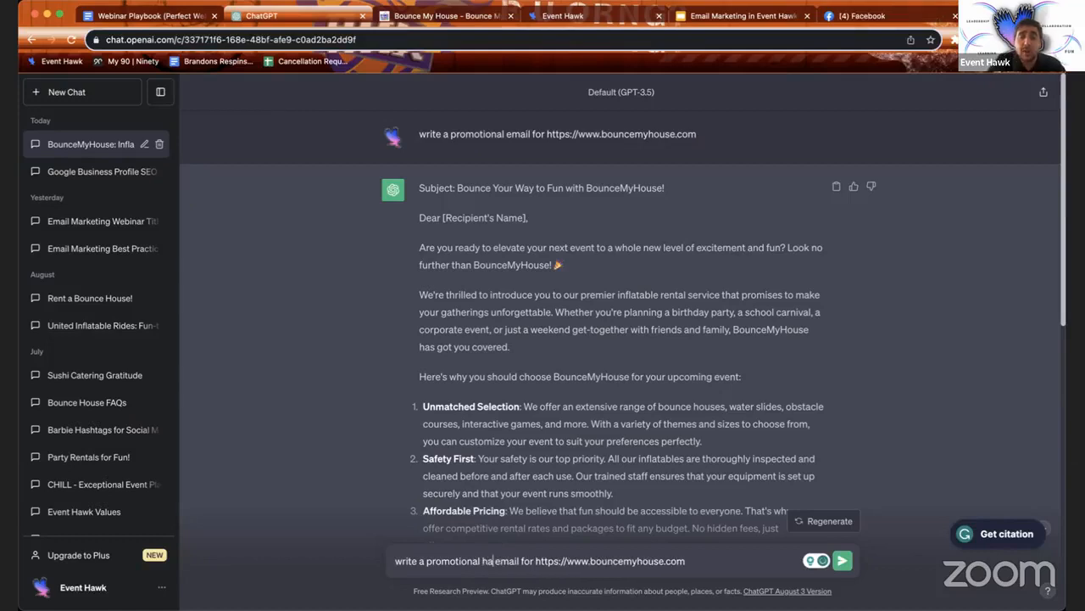
{"action": "type", "text": "n"}
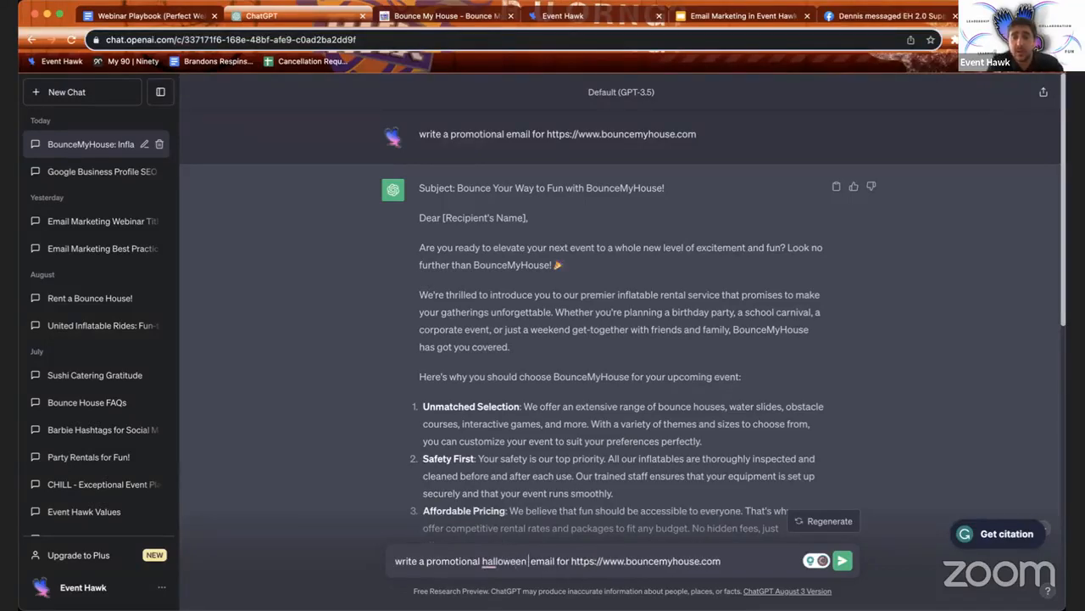
{"action": "right_click", "coordinate": [502, 560]}
{"action": "left_click", "coordinate": [512, 465]}
{"action": "key", "text": "Return"}
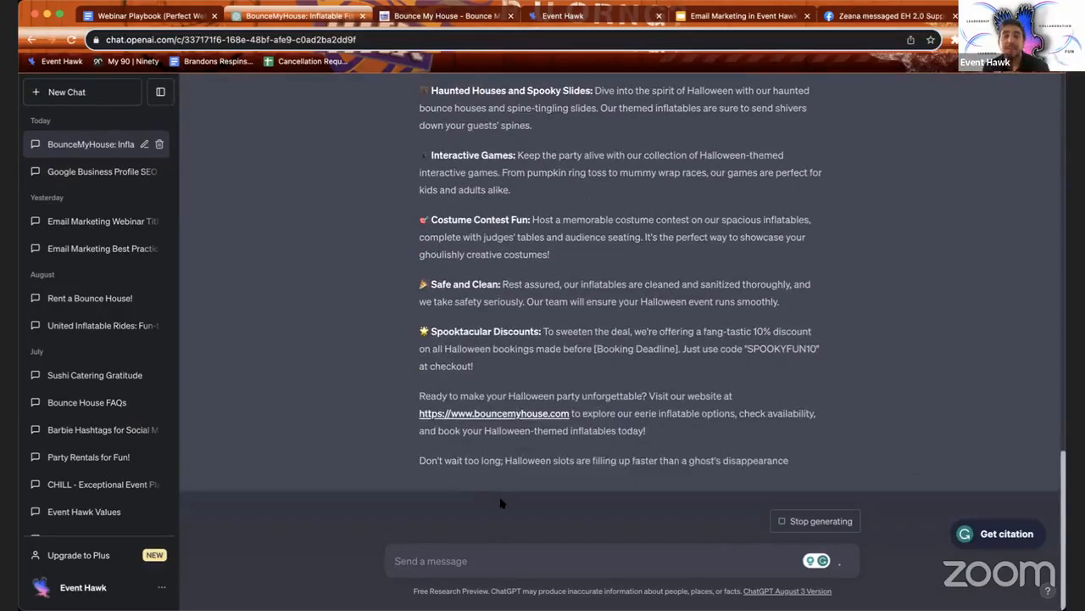
{"action": "type", "text": "writ"}
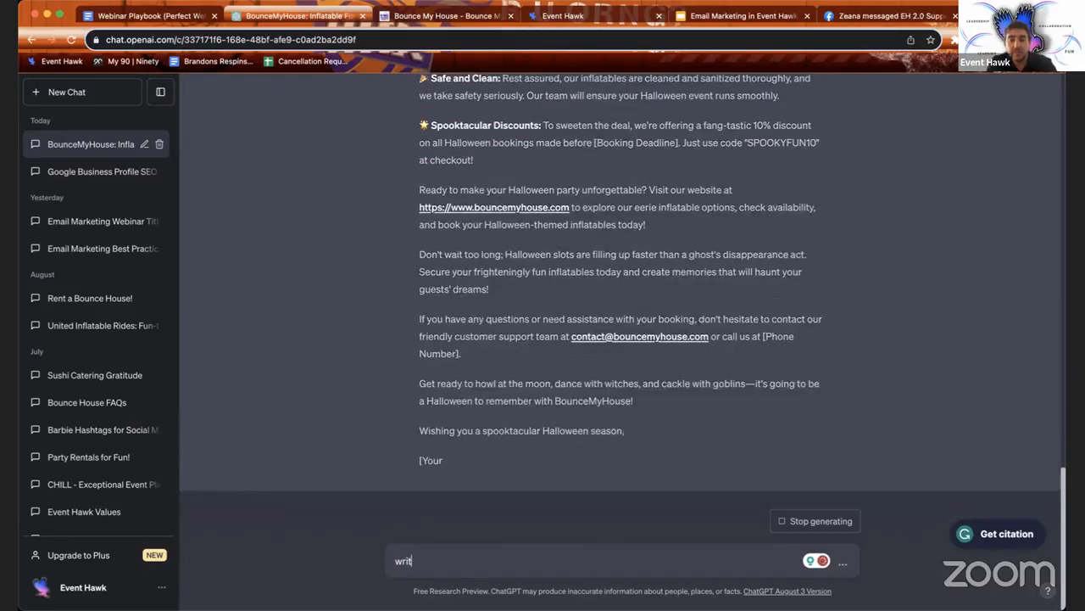
{"action": "type", "text": "e a shorter"}
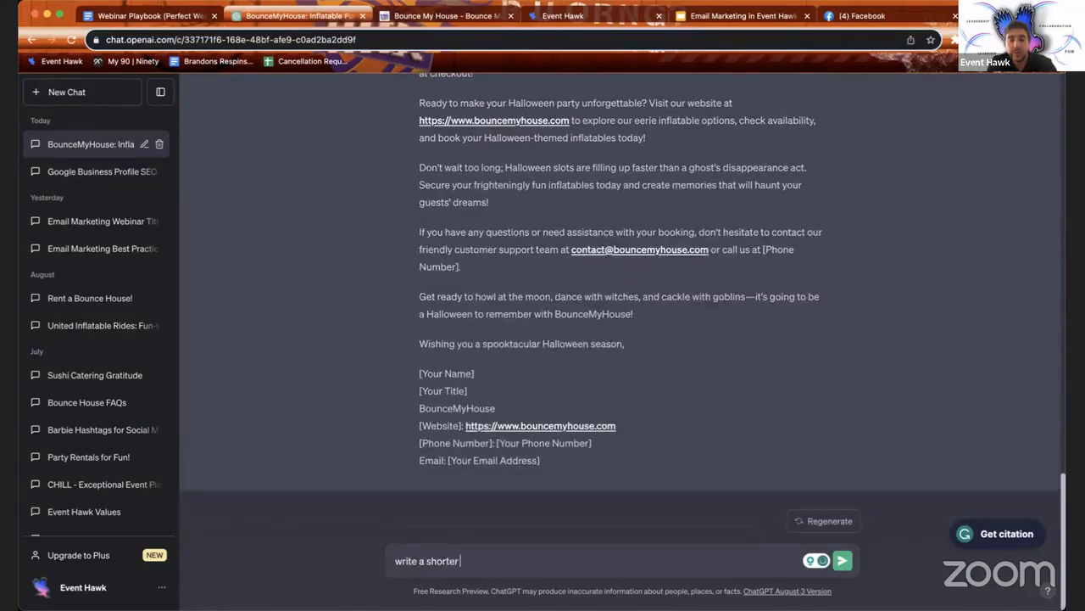
{"action": "type", "text": " version please"}
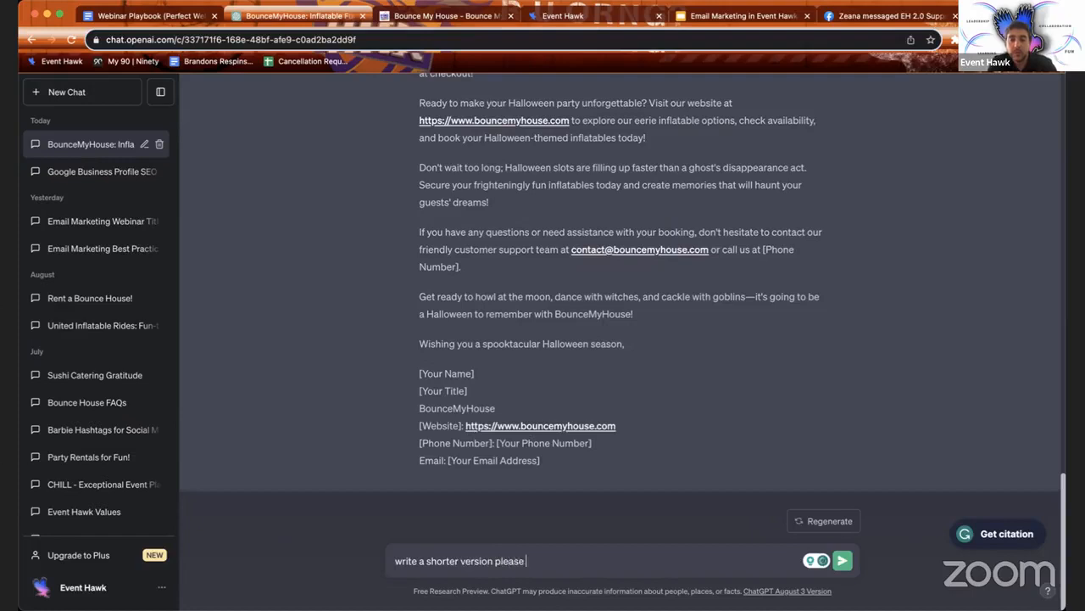
{"action": "key", "text": "Return"}
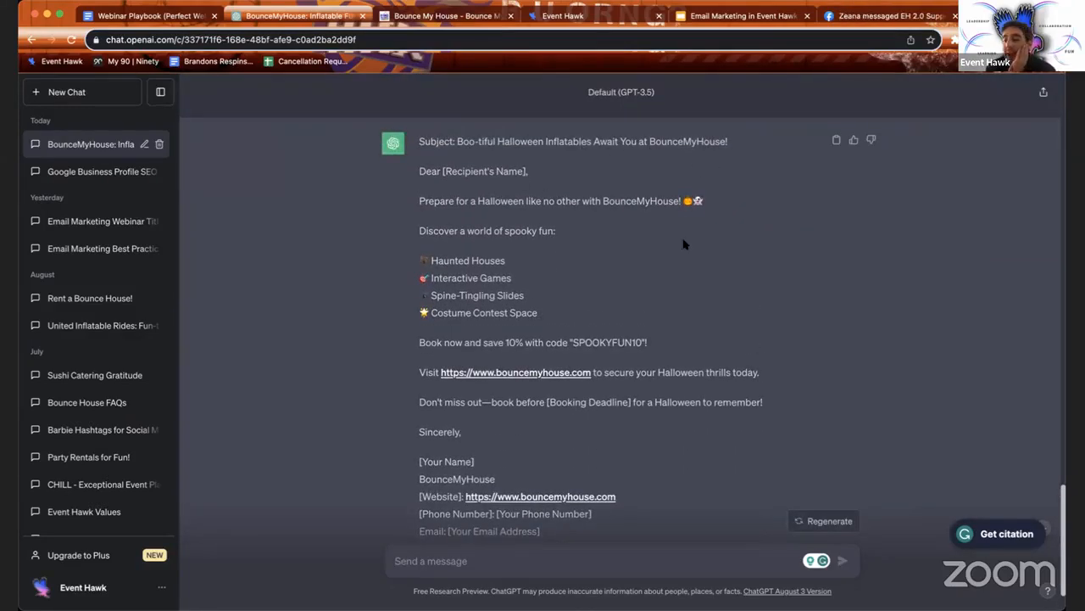
Step: Copy the shorter Halloween email's body, from 'Dear' through the signature
{"action": "scroll", "coordinate": [676, 319], "scroll_direction": "down", "scroll_amount": 2}
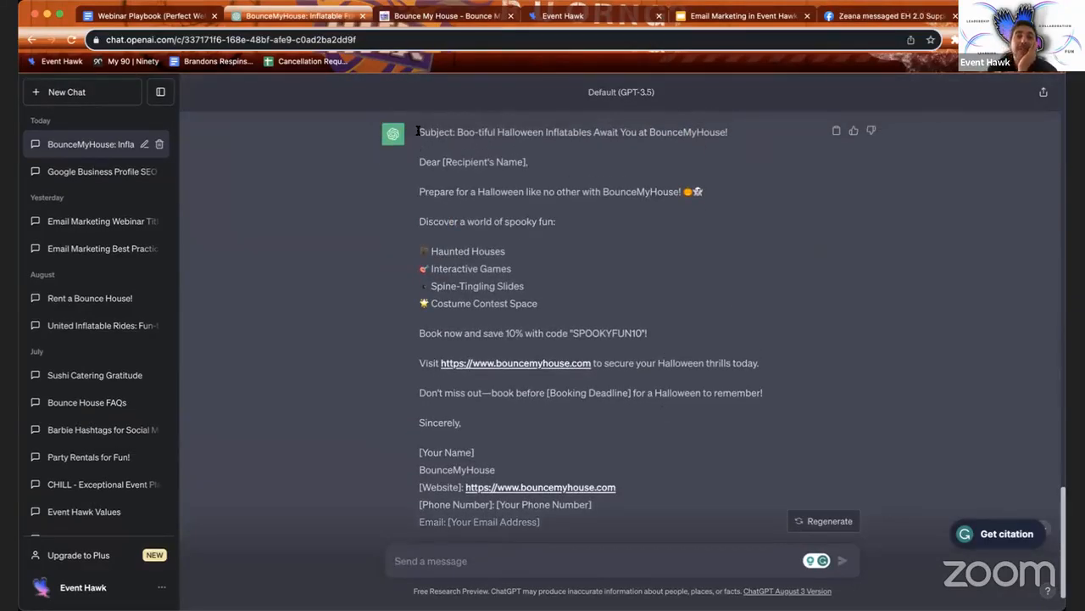
{"action": "left_click_drag", "start_coordinate": [419, 162], "coordinate": [638, 506]}
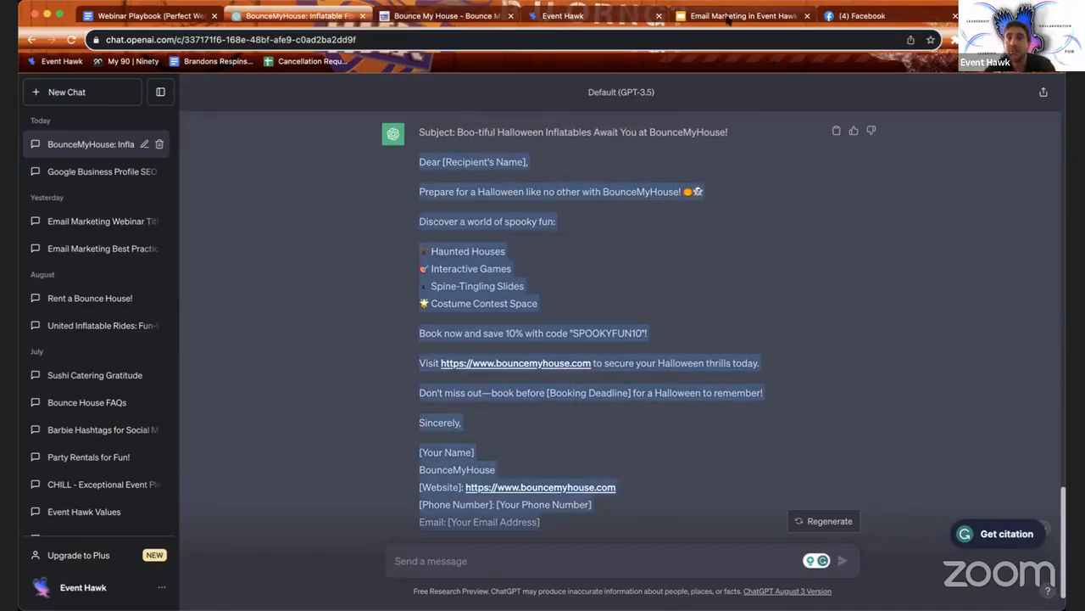
{"action": "left_click", "coordinate": [572, 20]}
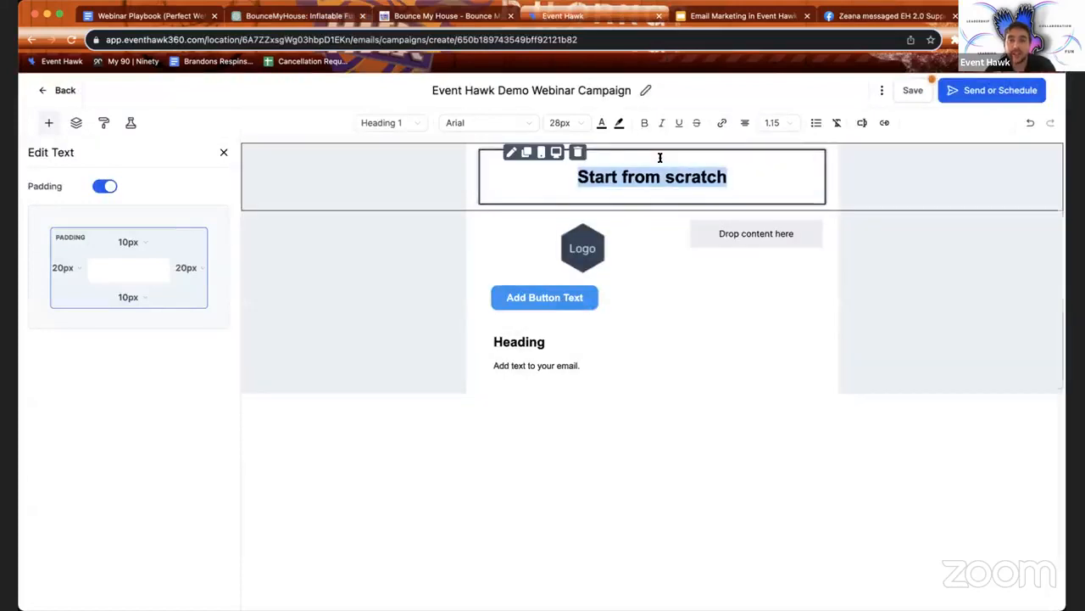
Step: Paste the Halloween email body into the text block below the button, leaving the title unchanged
{"action": "type", "text": "Dear [Recipient's Name], Prepare for a Halloween like no other with BounceMyHouse! 🎃👻 Discover a world of spooky fun: 🦇 Haunted Houses 🎯 Interactive Games 🎢 Spine-Tingling Slides 👑 Costume Contest Space Book now and save 10% with code \"SPOOKYFUN10\"! Visit https://www.bouncemyhouse.com to secure your Halloween thrills today. Don't miss out—book before [Booking Deadline] for a Halloween to remember! Sincerely, [Your Name] BounceMyHouse [Website]: https://www.bouncemyhouse.com [Phone Number]: [Your Phone Number] Email: [Your Email Address]"}
{"action": "key", "text": "ctrl+z"}
{"action": "key", "text": "ctrl+z"}
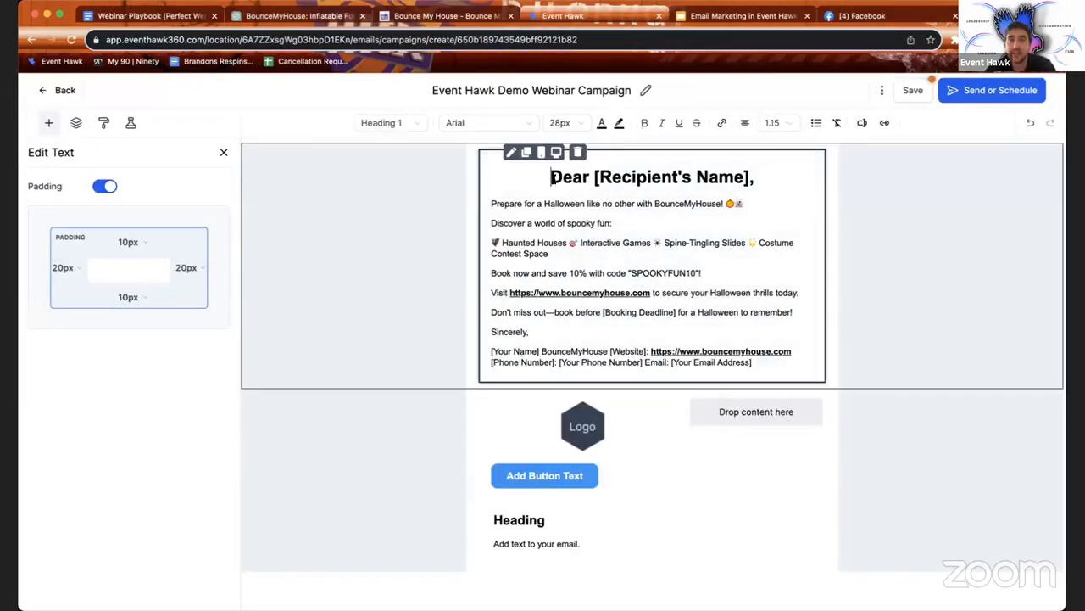
{"action": "left_click", "coordinate": [543, 365]}
{"action": "key", "text": "ctrl+v"}
{"action": "scroll", "coordinate": [589, 395], "scroll_direction": "down", "scroll_amount": 1}
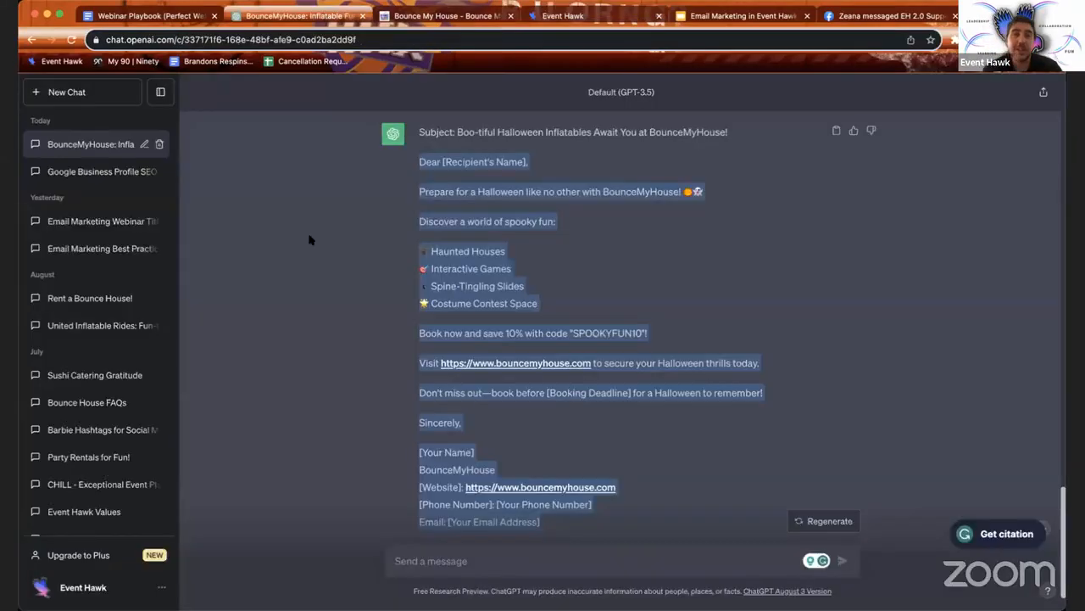
{"action": "left_click", "coordinate": [347, 17]}
{"action": "scroll", "coordinate": [465, 291], "scroll_direction": "down", "scroll_amount": 2}
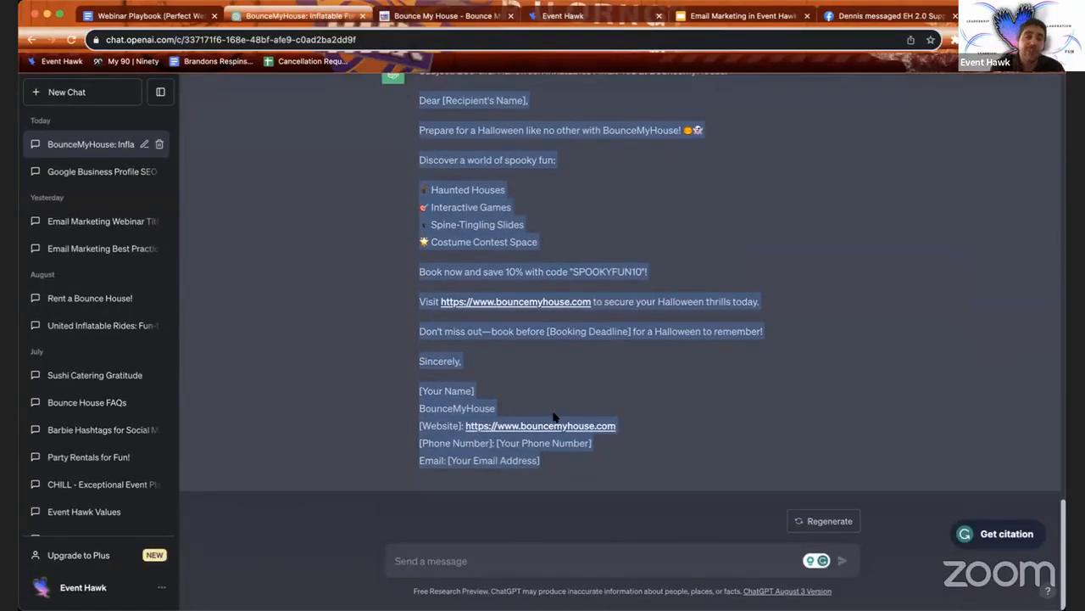
Step: Review the Halloween promo reply in ChatGPT, then return to the Event Hawk email editor
{"action": "left_click", "coordinate": [354, 335]}
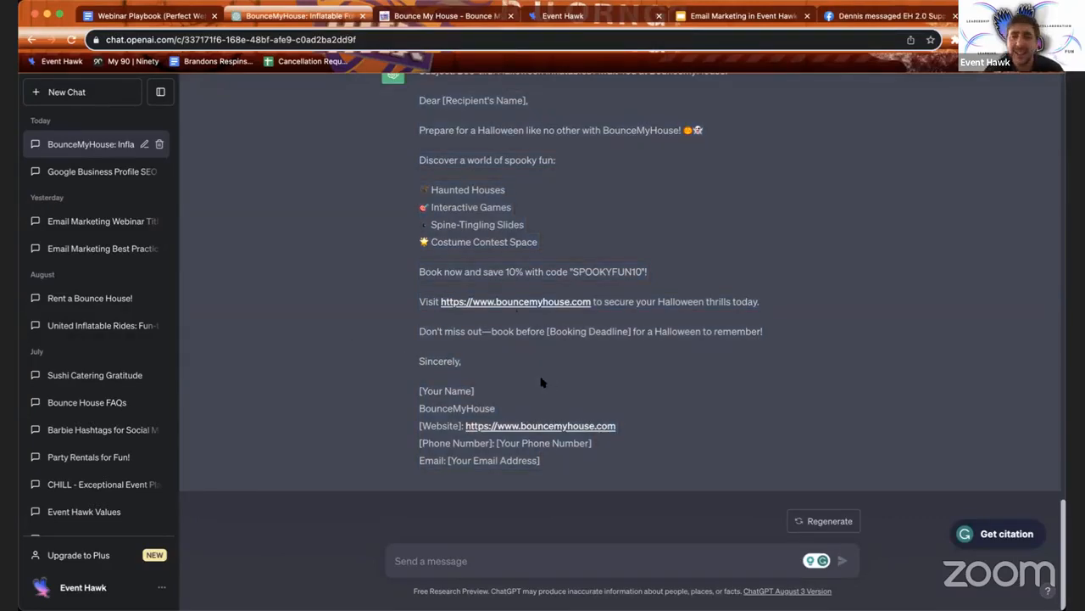
{"action": "scroll", "coordinate": [509, 284], "scroll_direction": "up", "scroll_amount": 5}
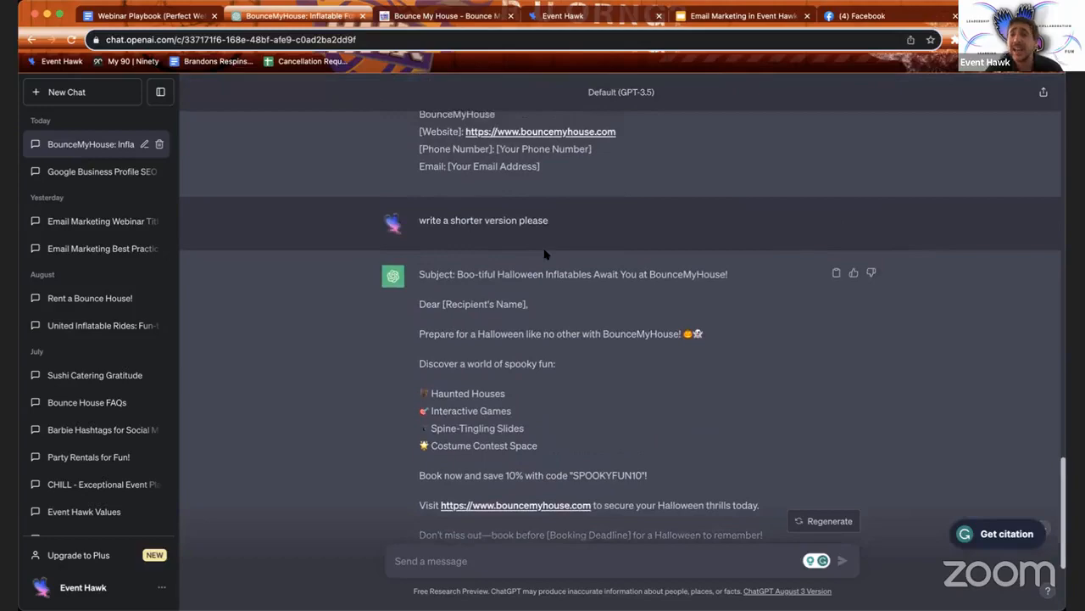
{"action": "scroll", "coordinate": [545, 255], "scroll_direction": "up", "scroll_amount": 15}
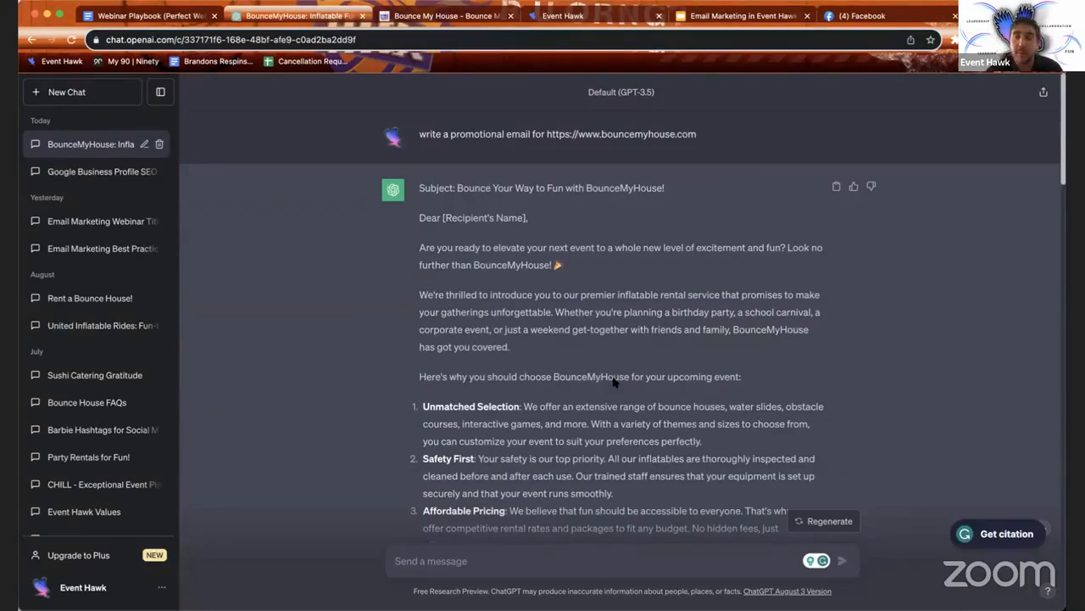
{"action": "scroll", "coordinate": [584, 367], "scroll_direction": "down", "scroll_amount": 20}
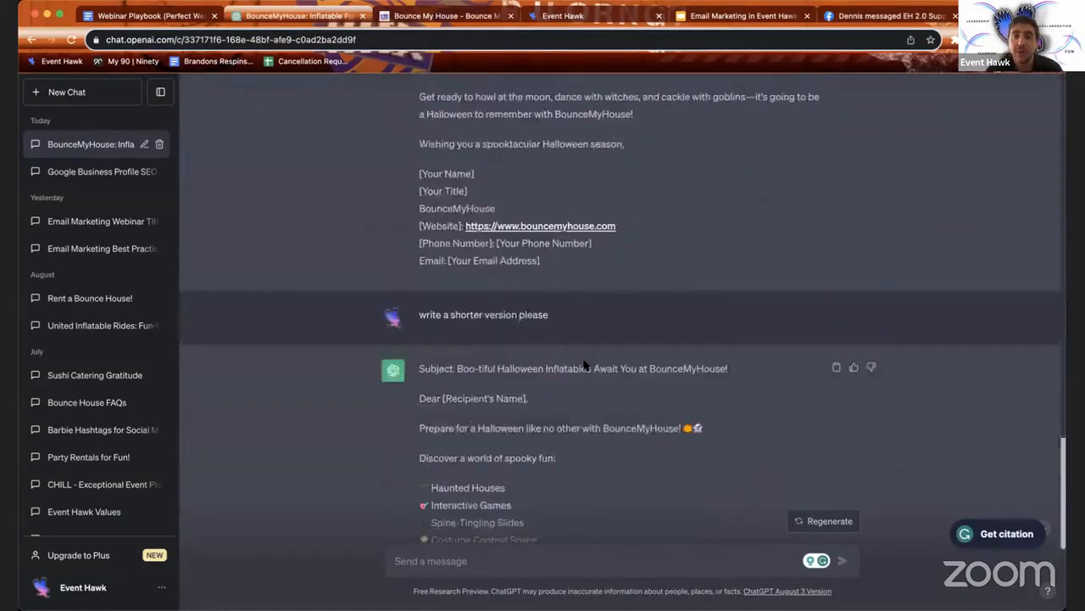
{"action": "left_click", "coordinate": [562, 17]}
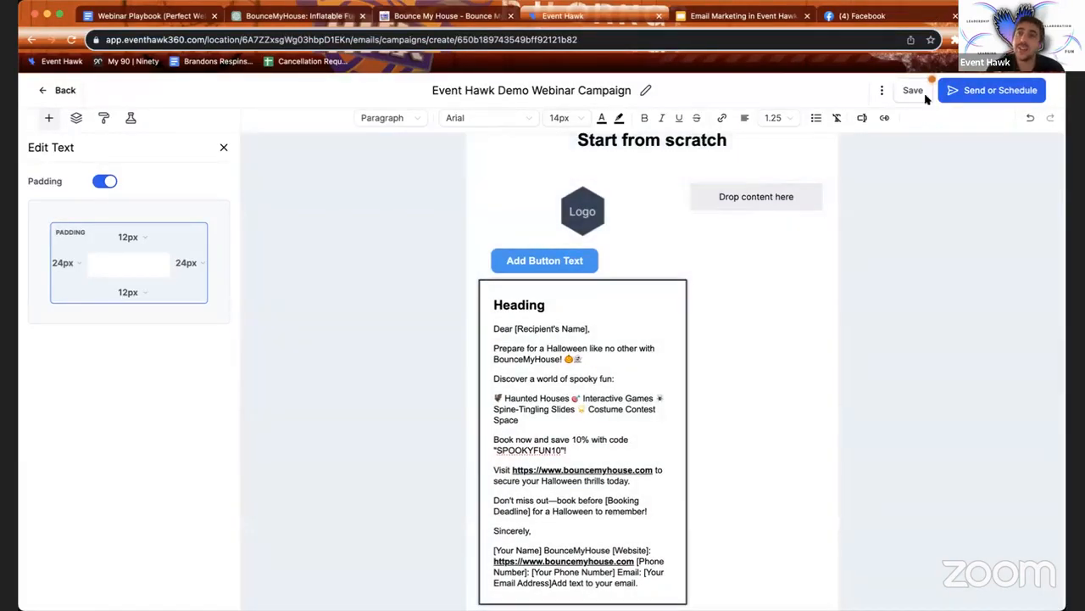
Step: Save the campaign and view its email template preview on desktop
{"action": "left_click", "coordinate": [913, 90]}
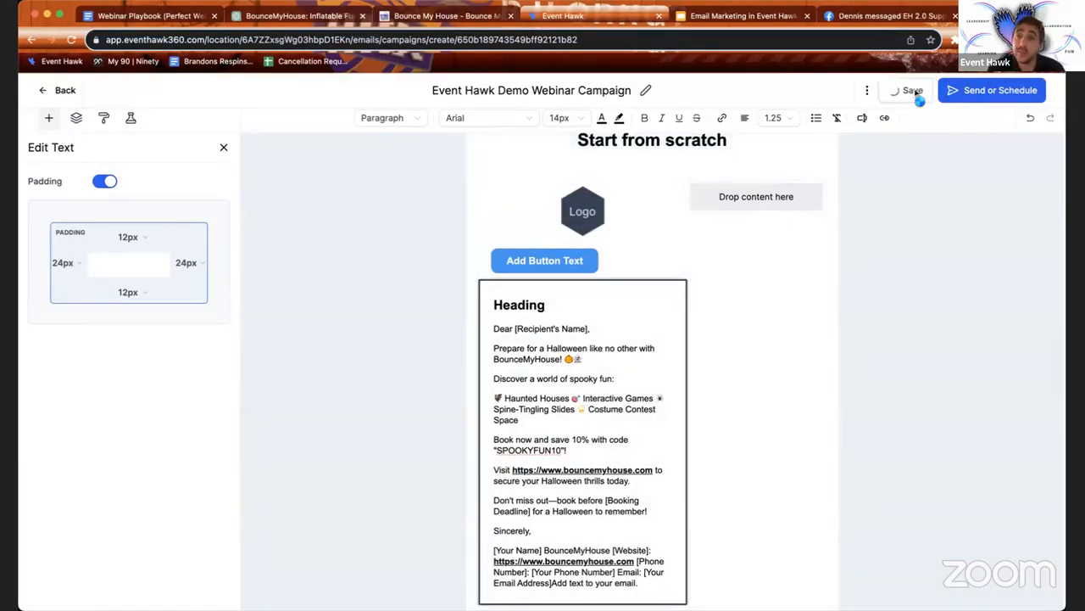
{"action": "left_click", "coordinate": [872, 91]}
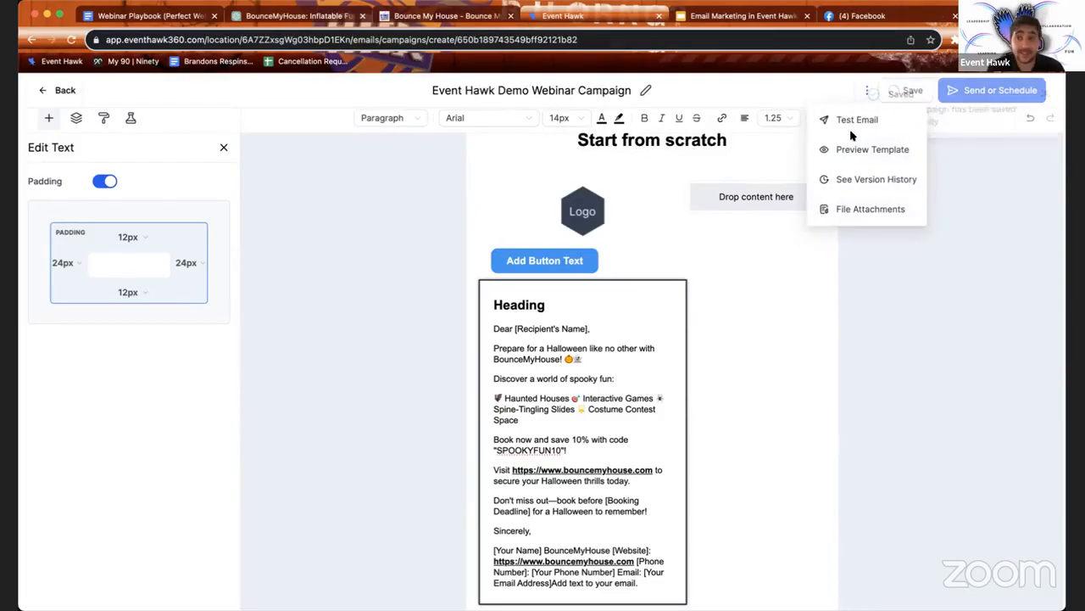
{"action": "left_click", "coordinate": [851, 150]}
{"action": "scroll", "coordinate": [589, 344], "scroll_direction": "down", "scroll_amount": 2}
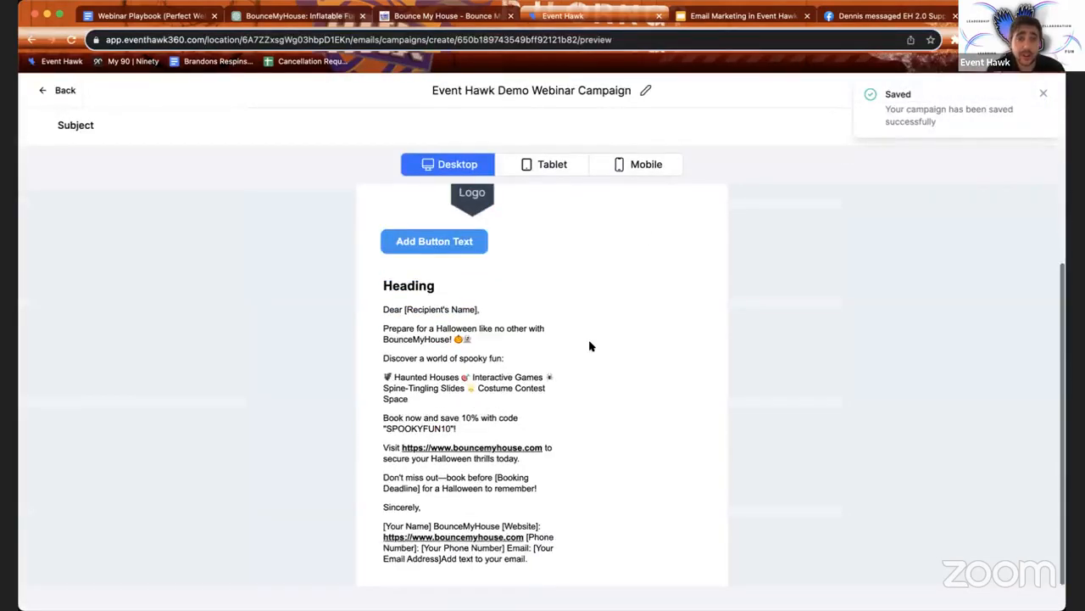
{"action": "scroll", "coordinate": [581, 305], "scroll_direction": "up", "scroll_amount": 2}
Step: Check the email preview at tablet and mobile sizes, then go back to editing
{"action": "left_click", "coordinate": [545, 165]}
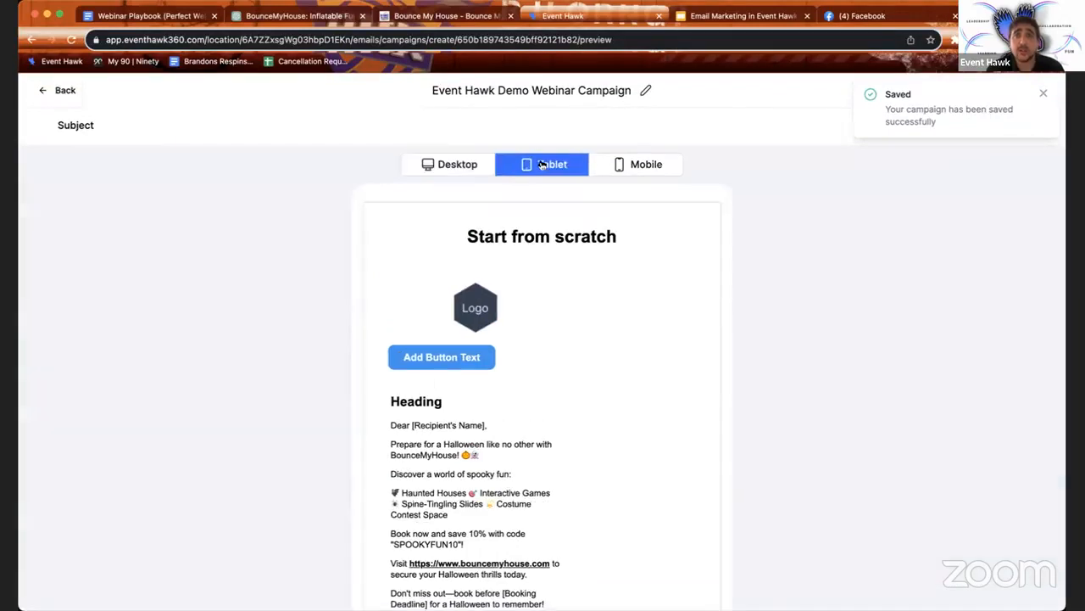
{"action": "left_click", "coordinate": [647, 165]}
{"action": "scroll", "coordinate": [613, 347], "scroll_direction": "down", "scroll_amount": 3}
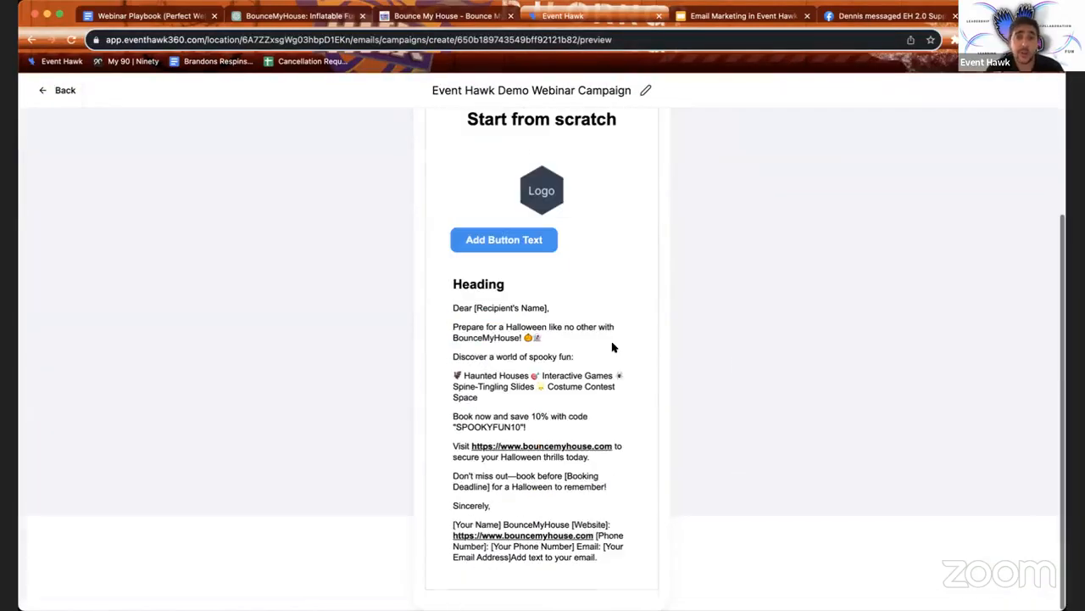
{"action": "scroll", "coordinate": [613, 347], "scroll_direction": "up", "scroll_amount": 3}
{"action": "scroll", "coordinate": [613, 347], "scroll_direction": "down", "scroll_amount": 3}
{"action": "scroll", "coordinate": [610, 296], "scroll_direction": "up", "scroll_amount": 3}
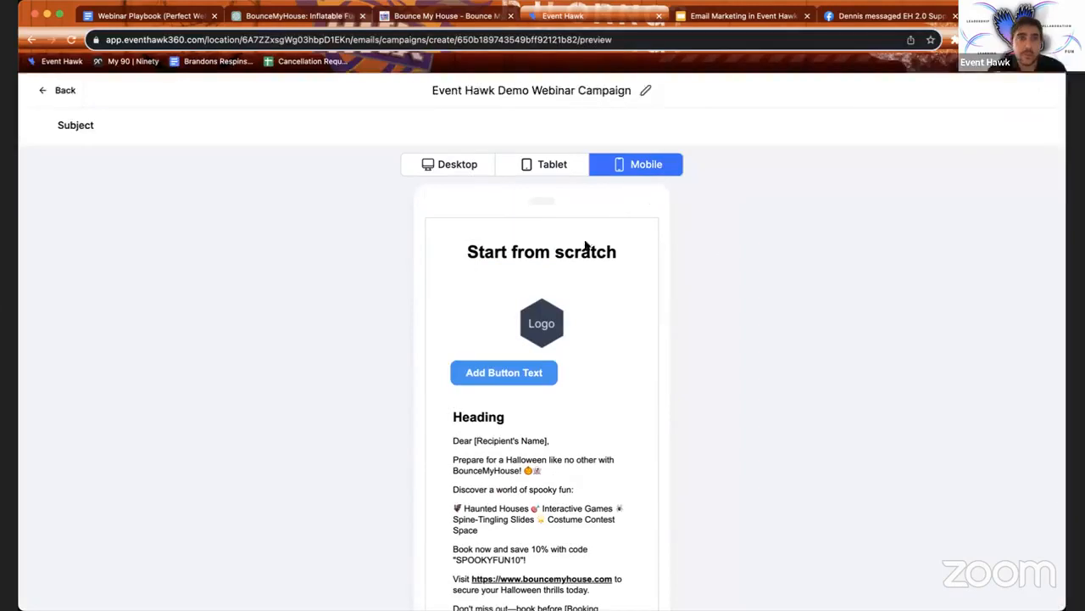
{"action": "scroll", "coordinate": [606, 306], "scroll_direction": "down", "scroll_amount": 3}
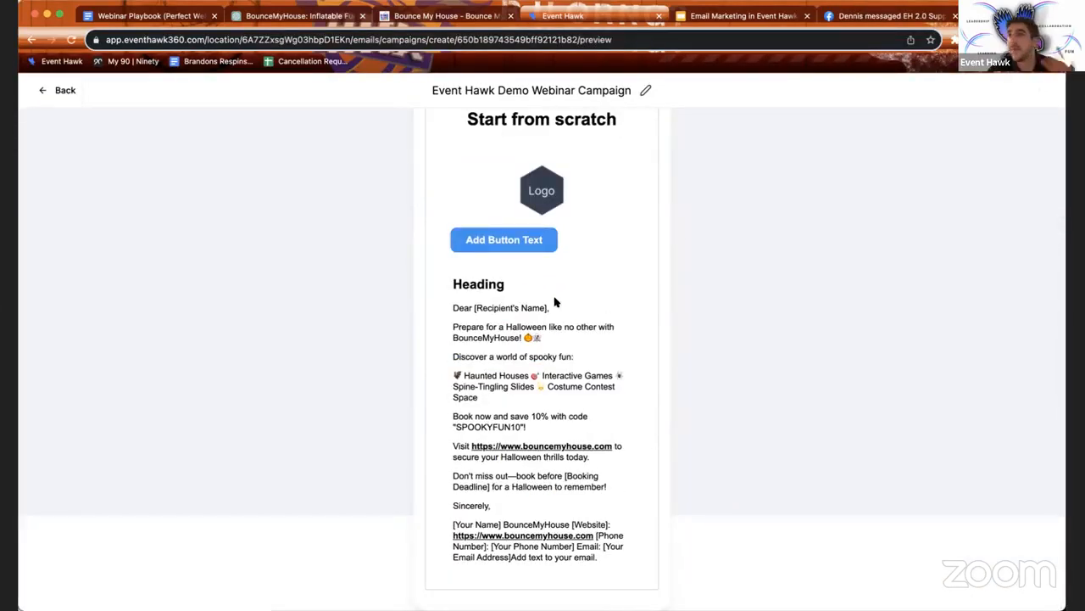
{"action": "scroll", "coordinate": [588, 307], "scroll_direction": "up", "scroll_amount": 2}
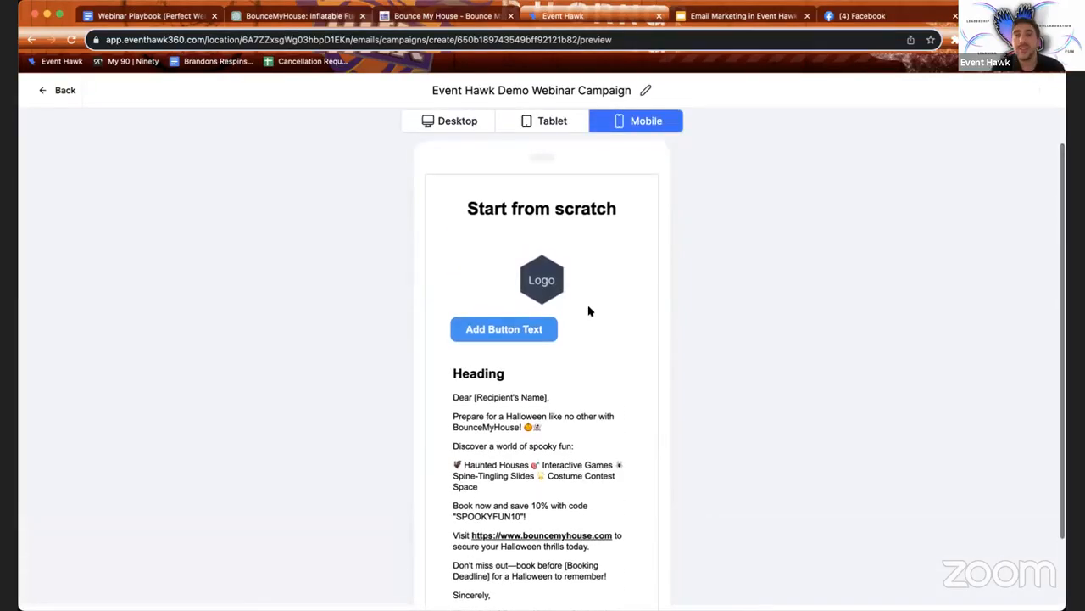
{"action": "left_click", "coordinate": [44, 91]}
Step: Send a test email with subject 'test', filling in the sender and recipient e-mail addresses
{"action": "left_click", "coordinate": [883, 90]}
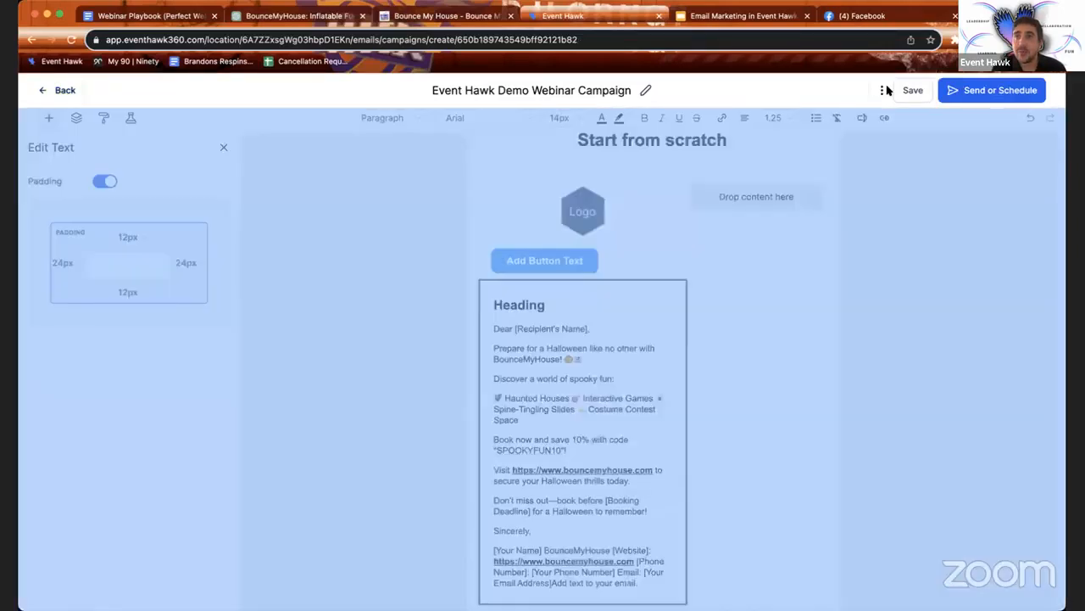
{"action": "left_click", "coordinate": [874, 116]}
{"action": "left_click", "coordinate": [835, 182]}
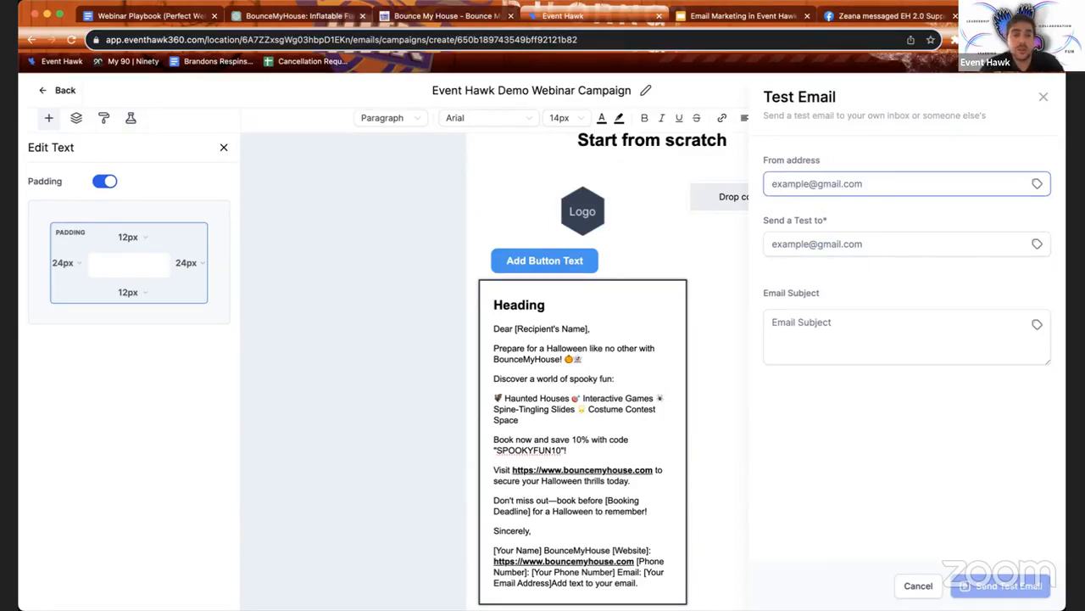
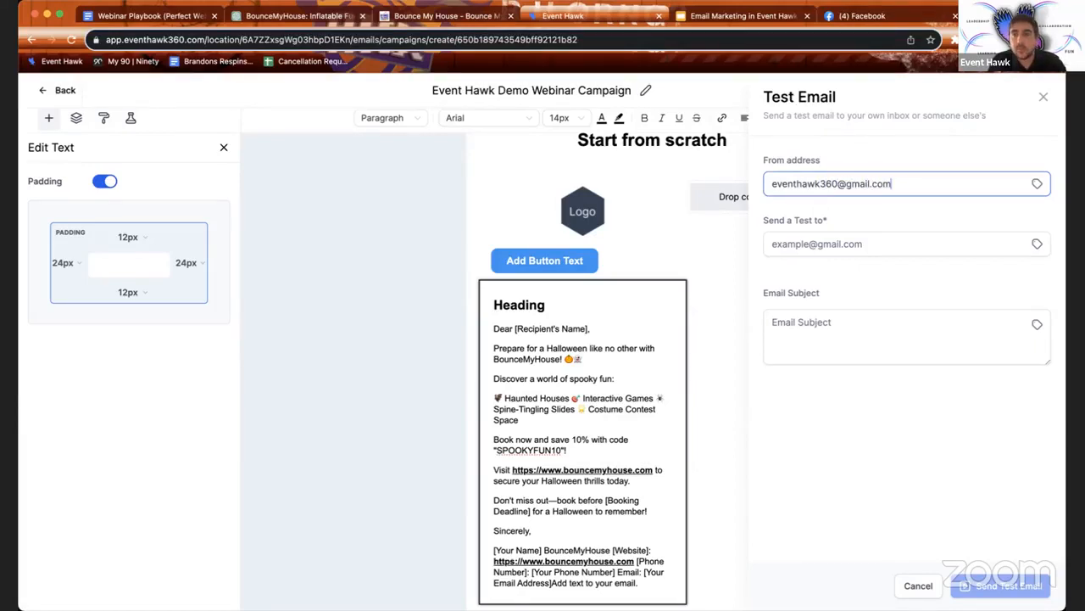
{"action": "left_click", "coordinate": [800, 245]}
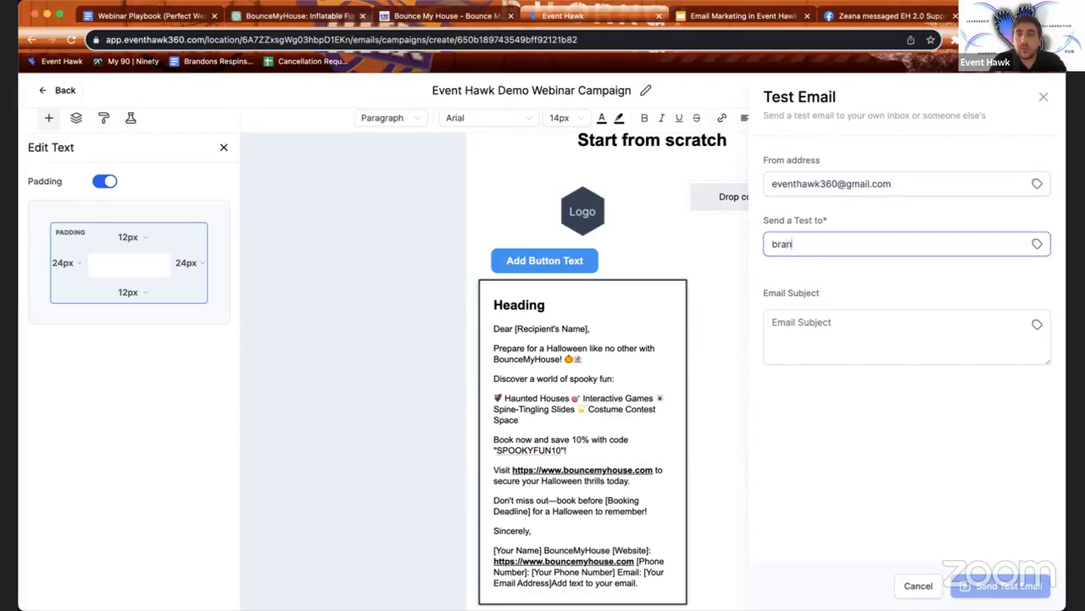
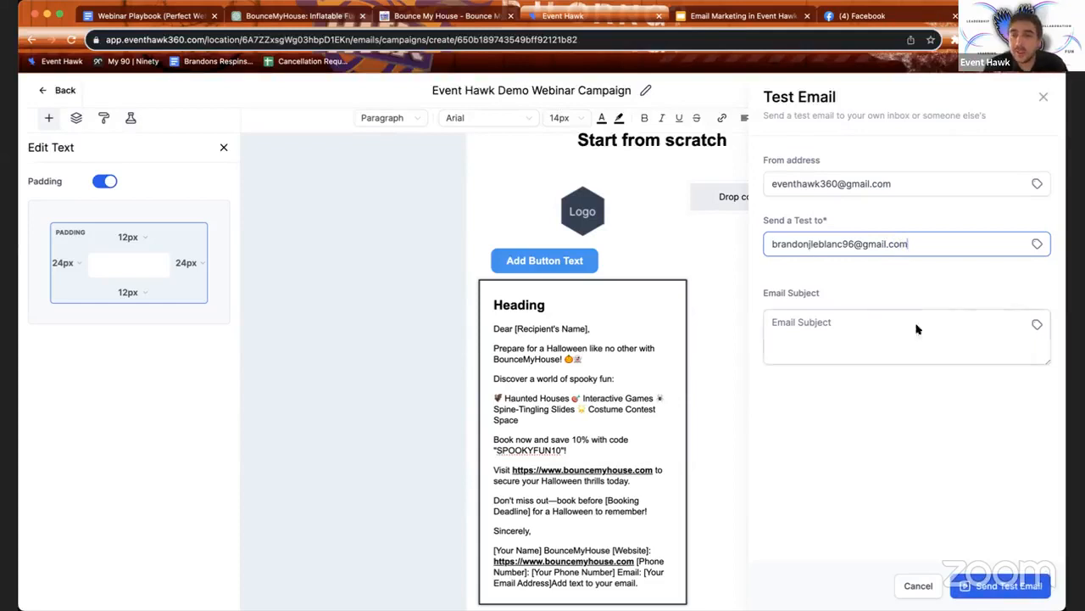
{"action": "left_click", "coordinate": [862, 333]}
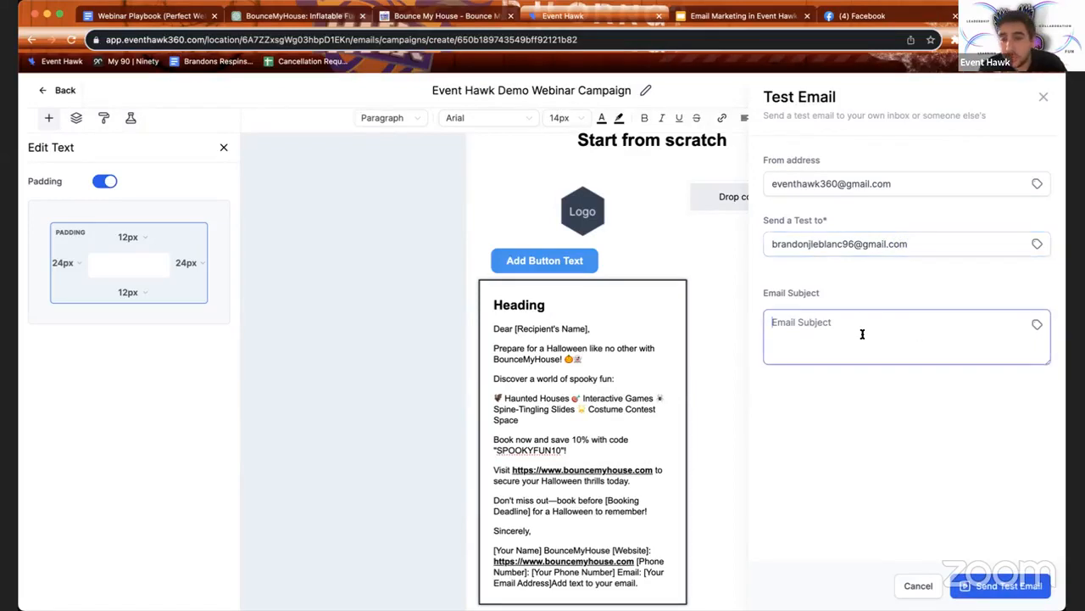
{"action": "type", "text": "test"}
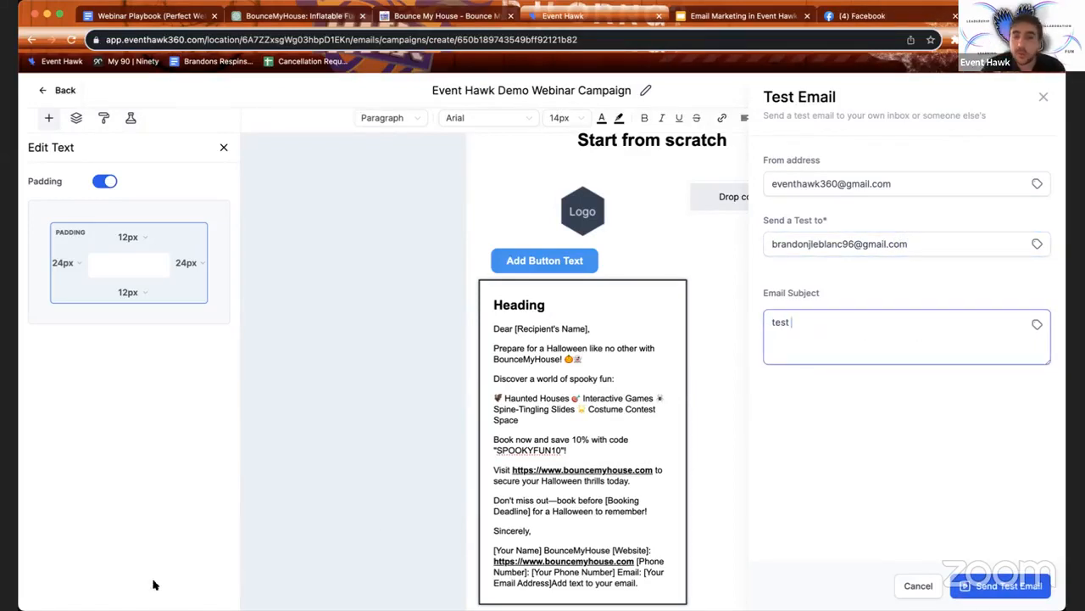
{"action": "left_click", "coordinate": [1017, 589]}
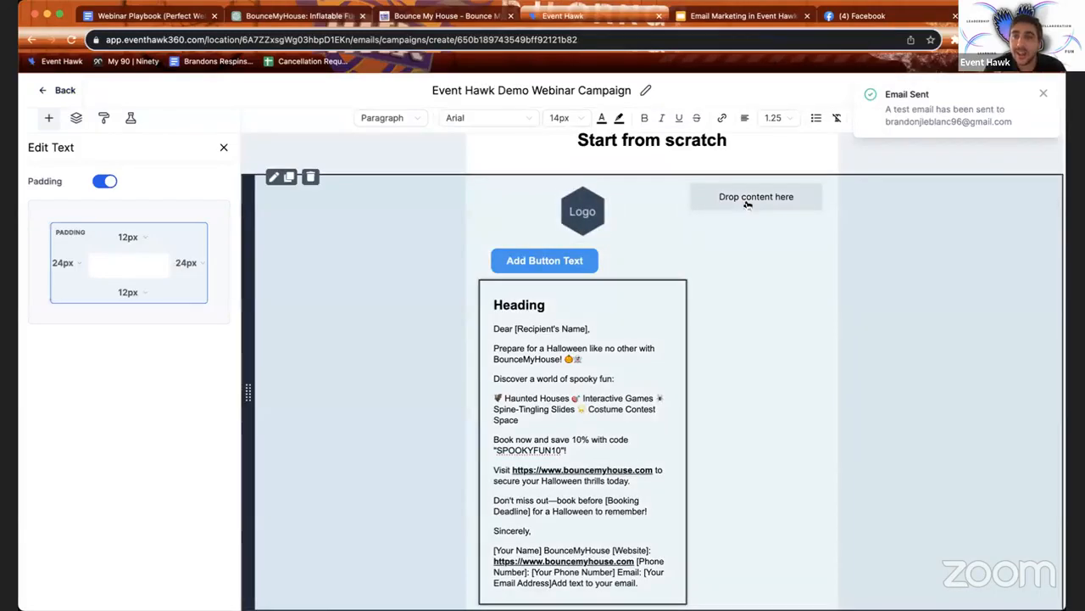
Step: Select text in the email body, then go to the campaign's Send or Schedule page
{"action": "left_click_drag", "start_coordinate": [743, 197], "coordinate": [738, 232]}
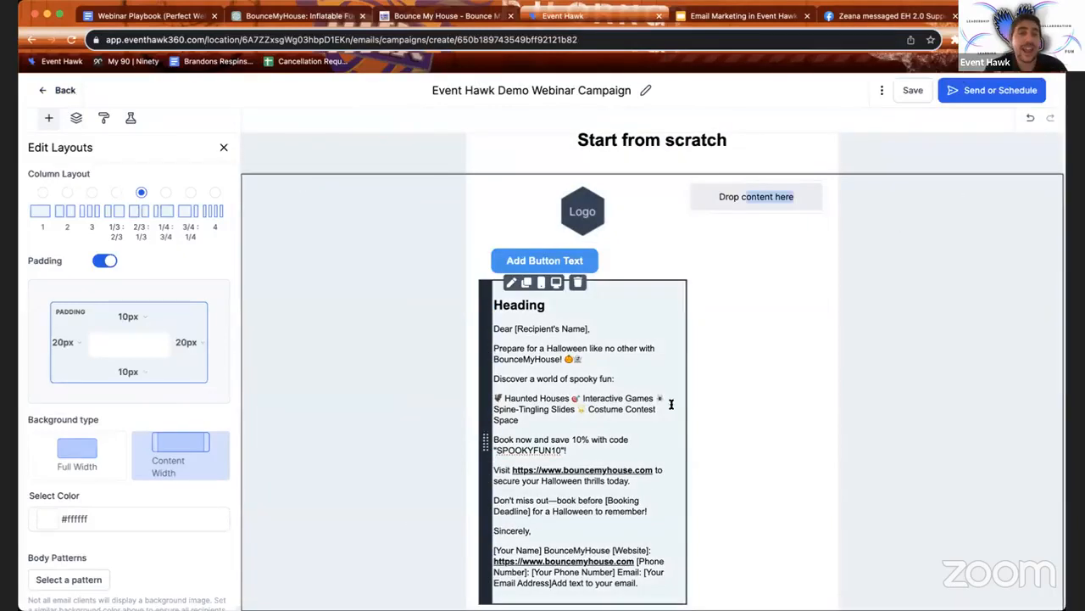
{"action": "scroll", "coordinate": [156, 437], "scroll_direction": "down", "scroll_amount": 1}
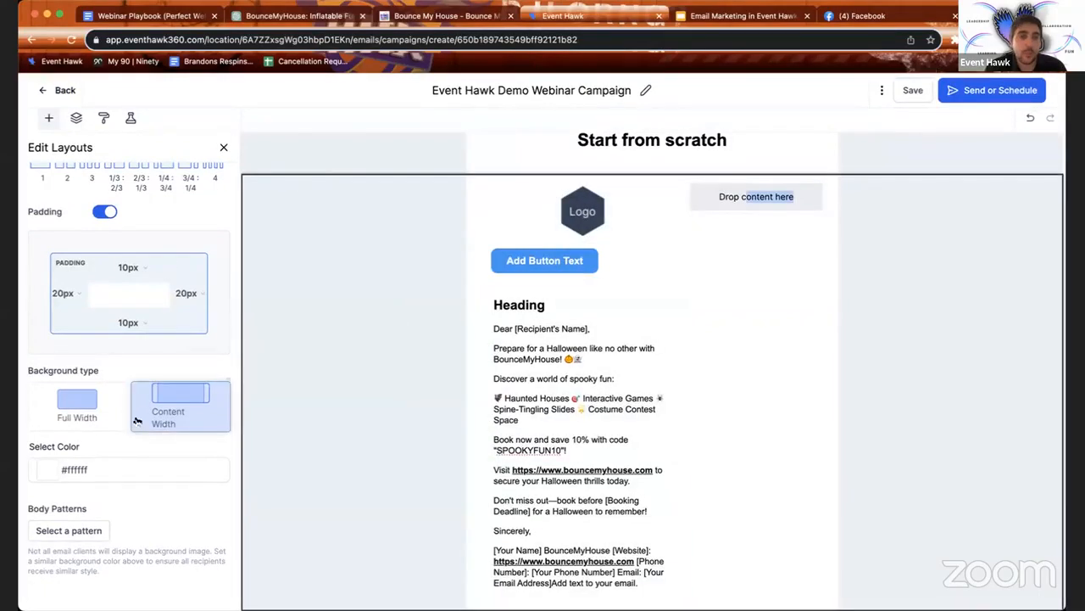
{"action": "triple_click", "coordinate": [585, 376]}
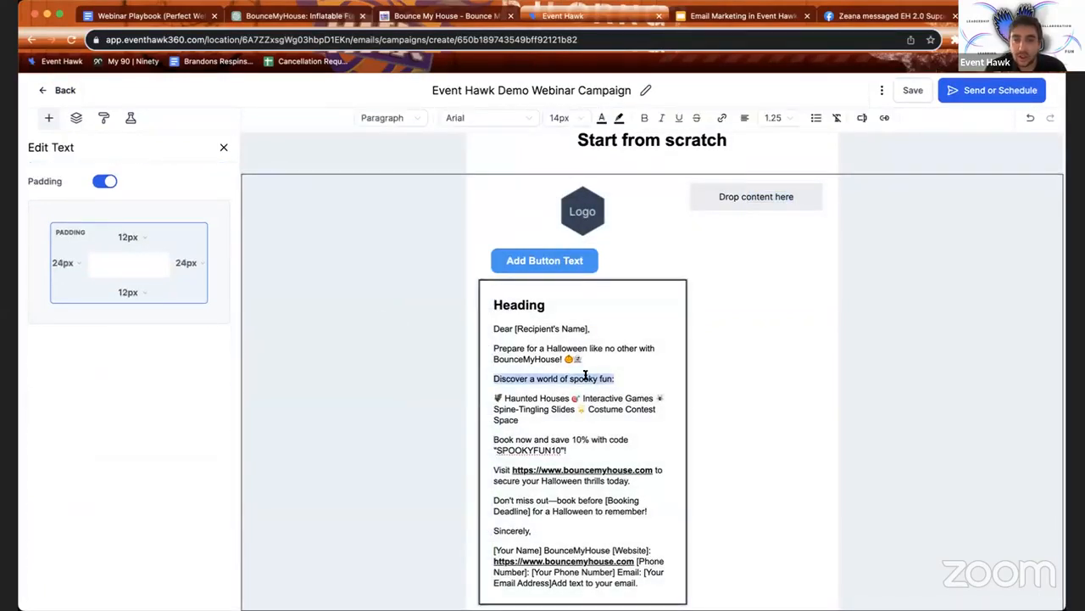
{"action": "left_click", "coordinate": [988, 91]}
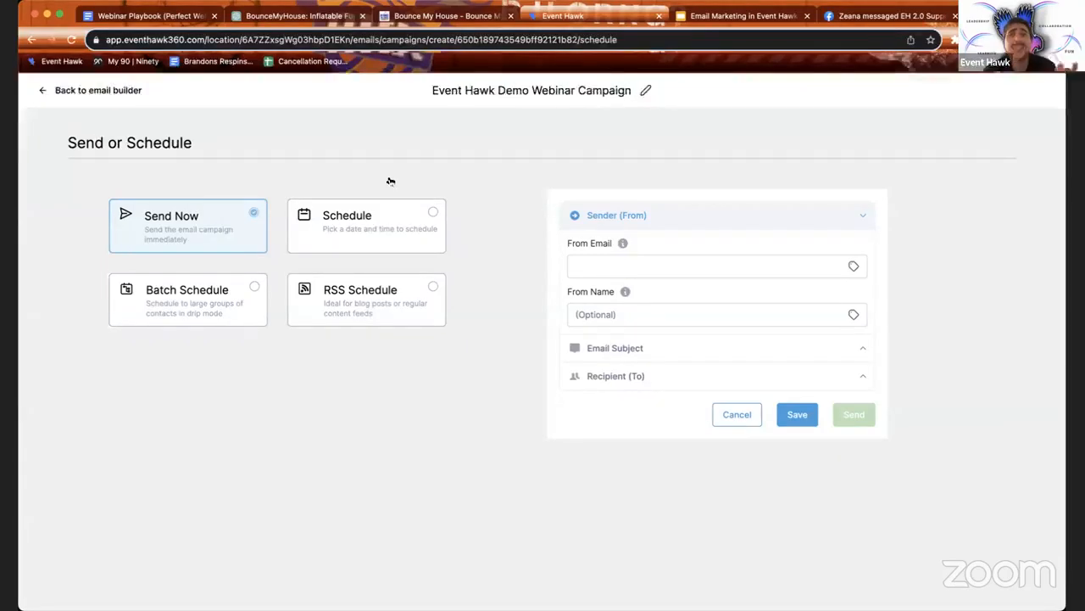
Step: Switch delivery to Schedule and set the send date to September 25, 2023
{"action": "left_click", "coordinate": [358, 239]}
{"action": "left_click", "coordinate": [191, 368]}
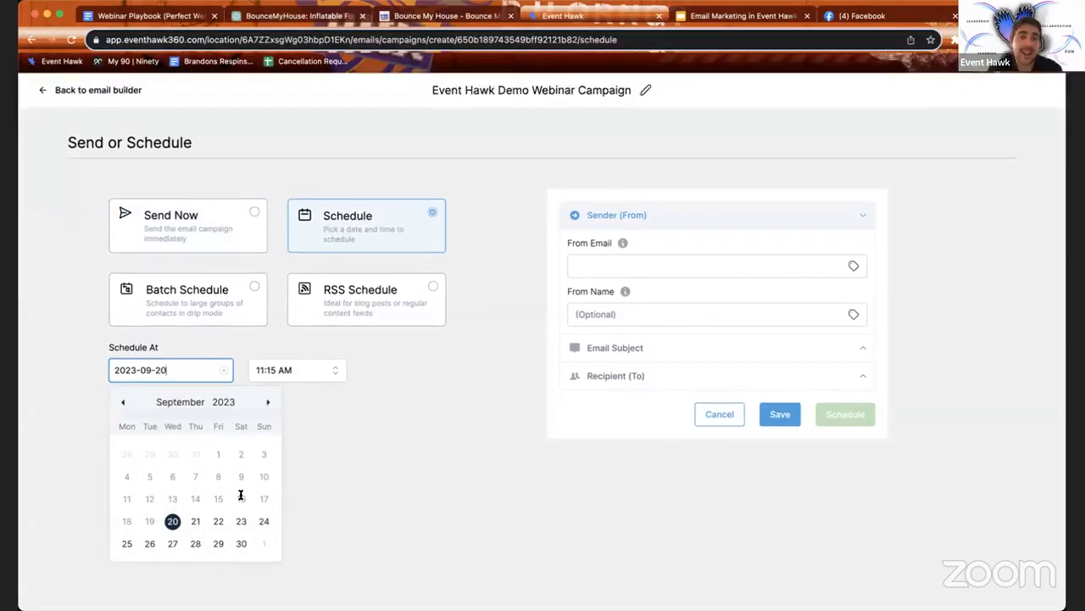
{"action": "left_click", "coordinate": [126, 544]}
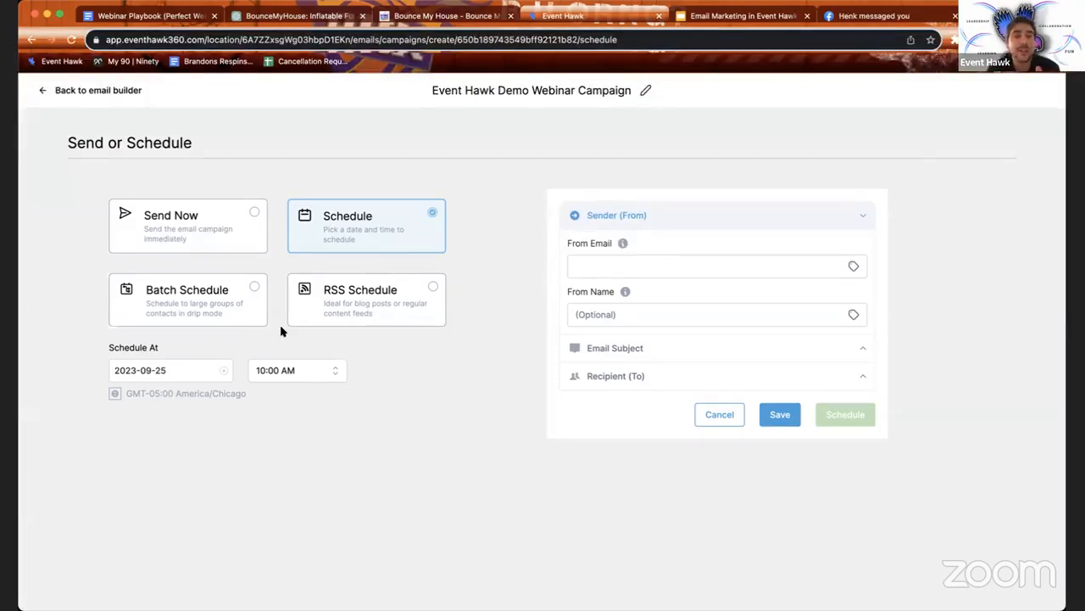
Step: Fill in From Email with the sender's e-mail address and From Name with their first name
{"action": "left_click", "coordinate": [613, 269]}
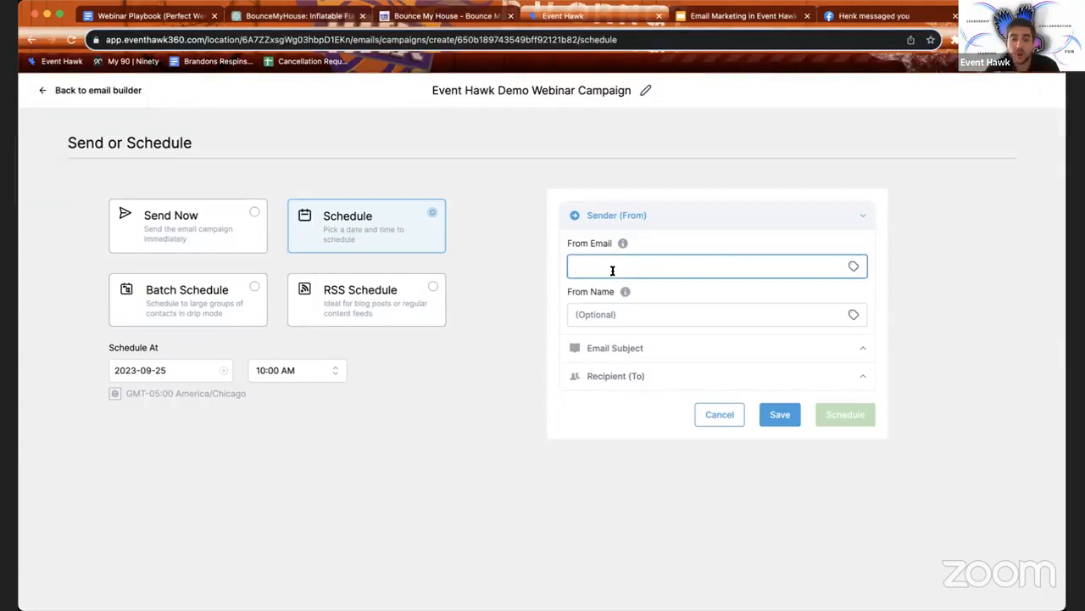
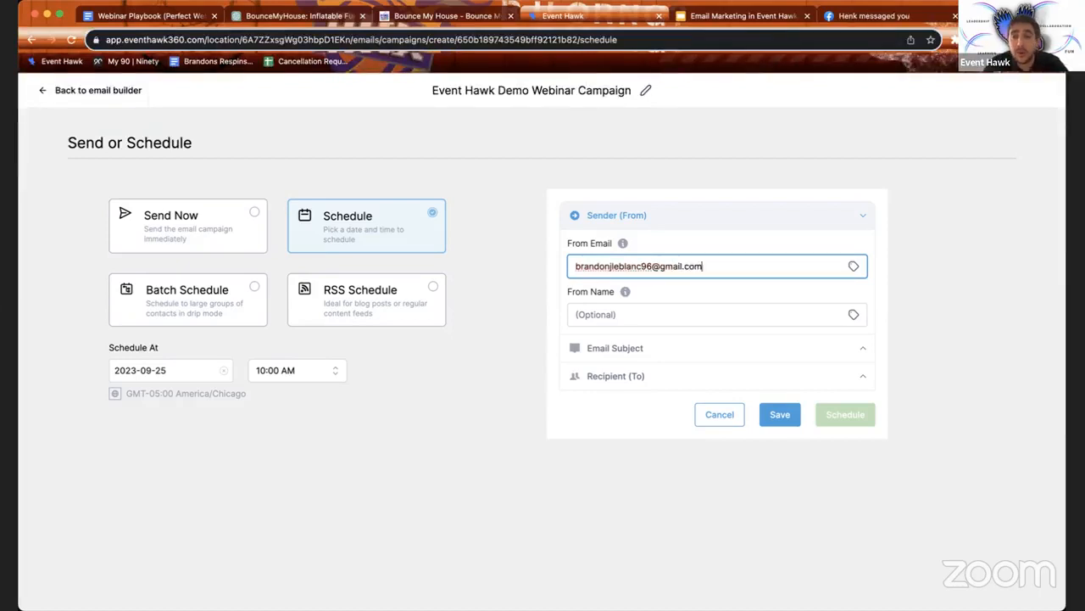
{"action": "left_click", "coordinate": [629, 315]}
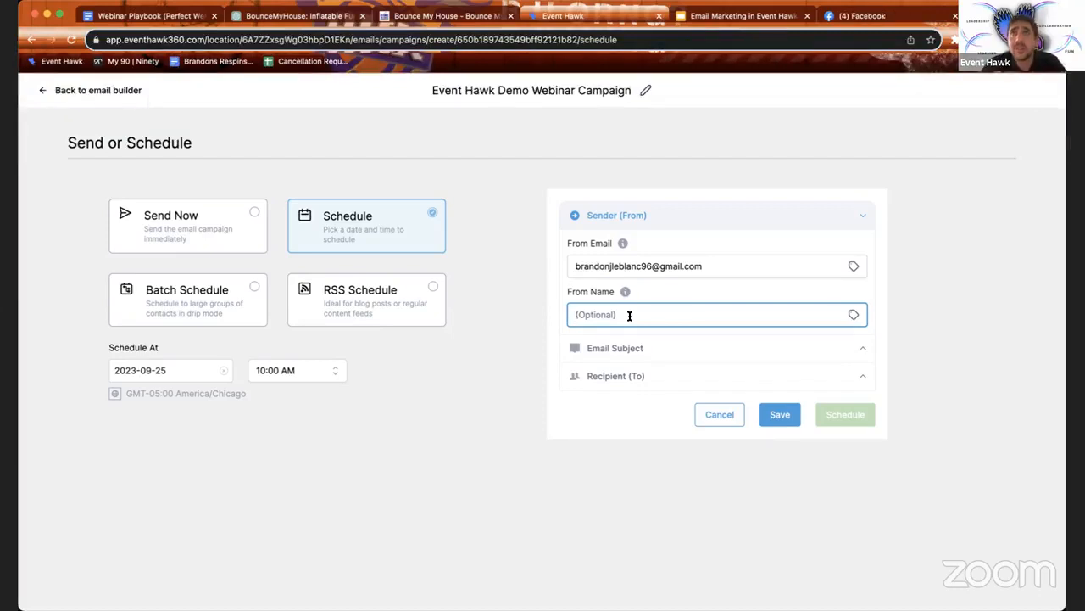
{"action": "type", "text": "Brandon"}
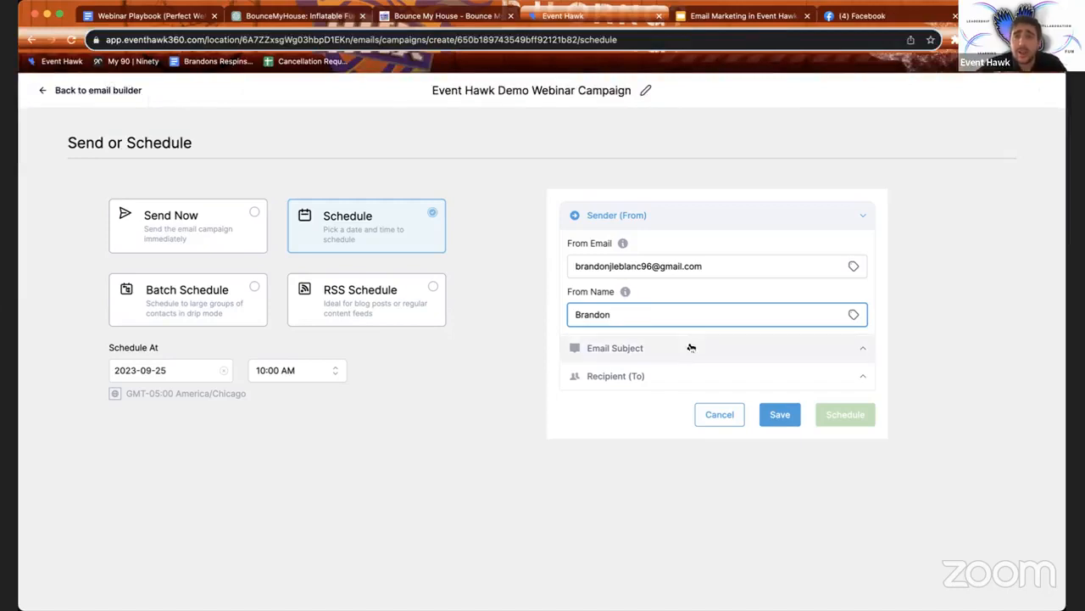
{"action": "left_click", "coordinate": [663, 358]}
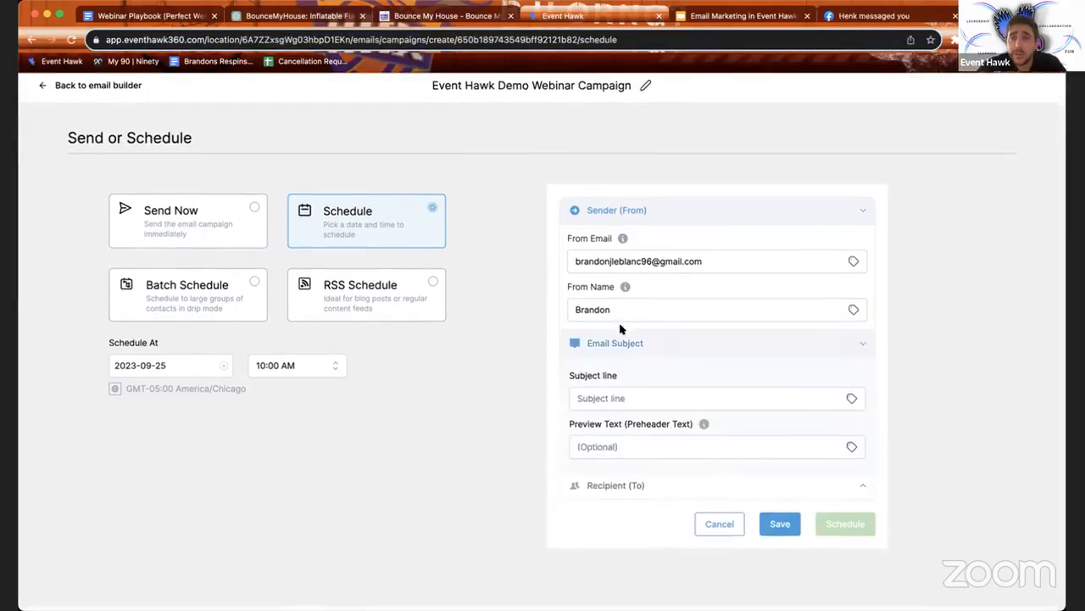
Step: Expand the Recipient (To) section and open the Search Contacts dropdown
{"action": "left_click", "coordinate": [670, 489]}
{"action": "scroll", "coordinate": [660, 413], "scroll_direction": "down", "scroll_amount": 1}
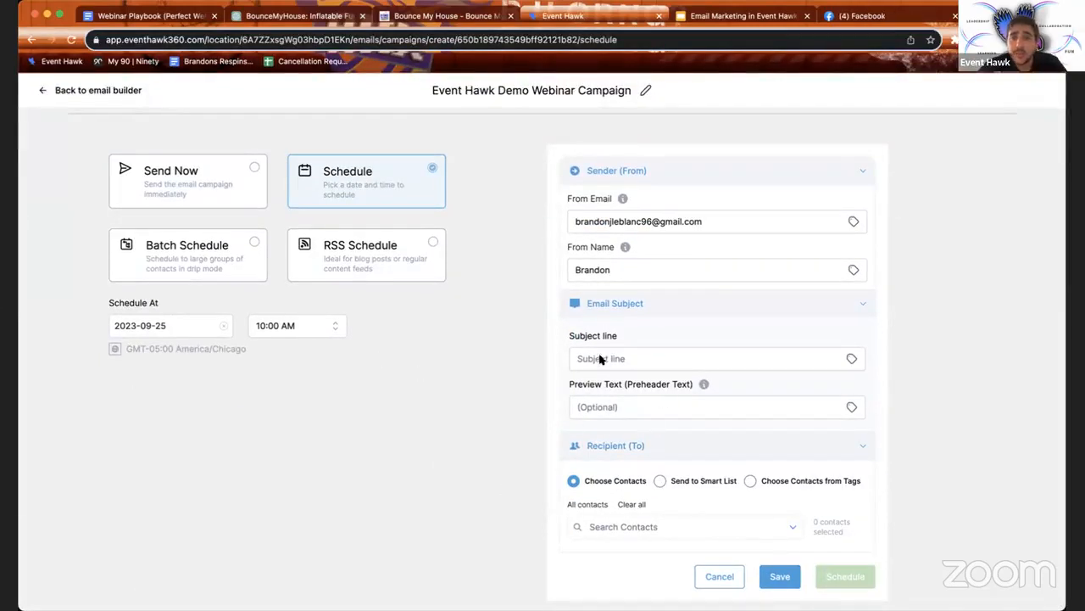
{"action": "left_click", "coordinate": [629, 405]}
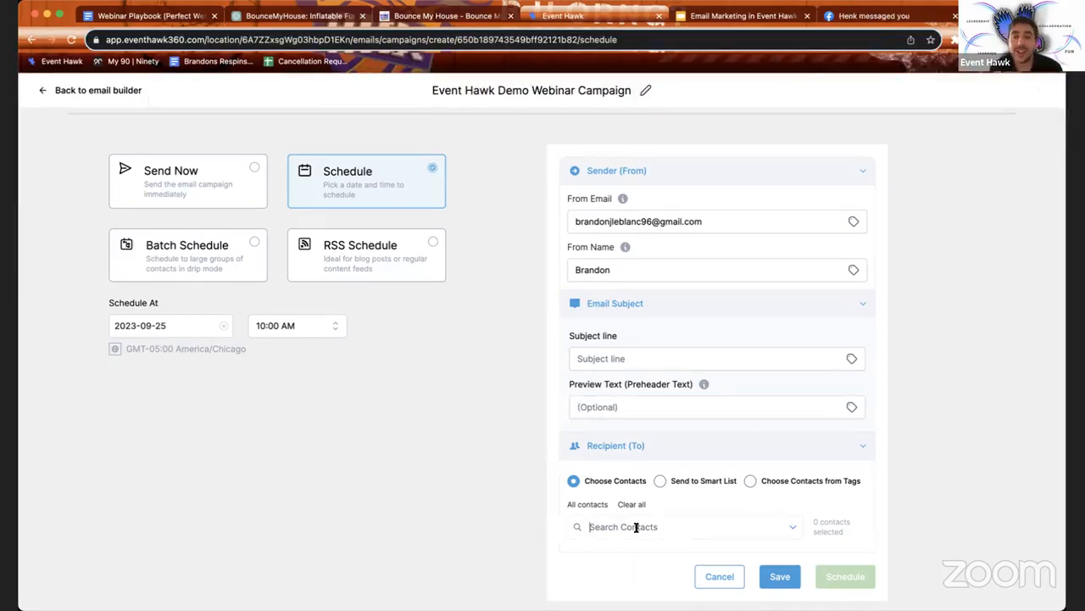
{"action": "left_click", "coordinate": [792, 527]}
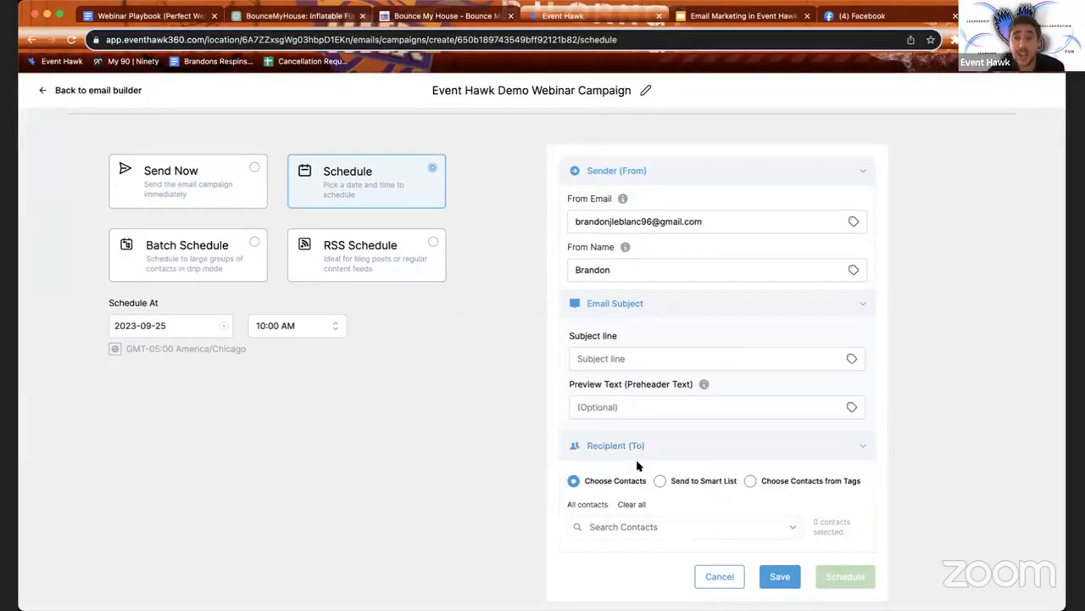
Step: Select all six contacts as recipients, then switch to Send to Smart List
{"action": "left_click", "coordinate": [585, 505]}
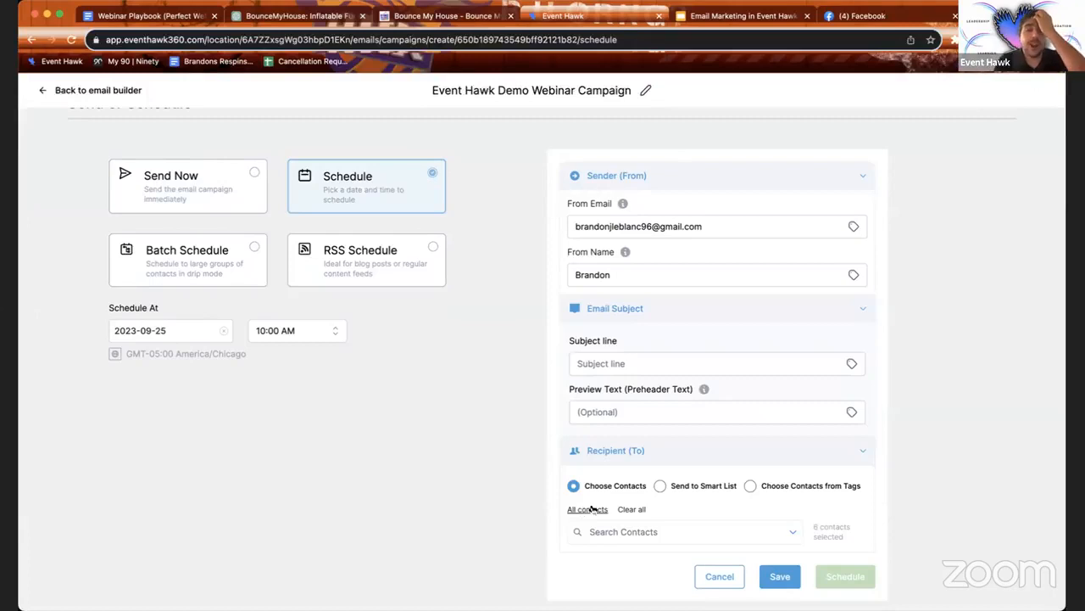
{"action": "left_click", "coordinate": [677, 487]}
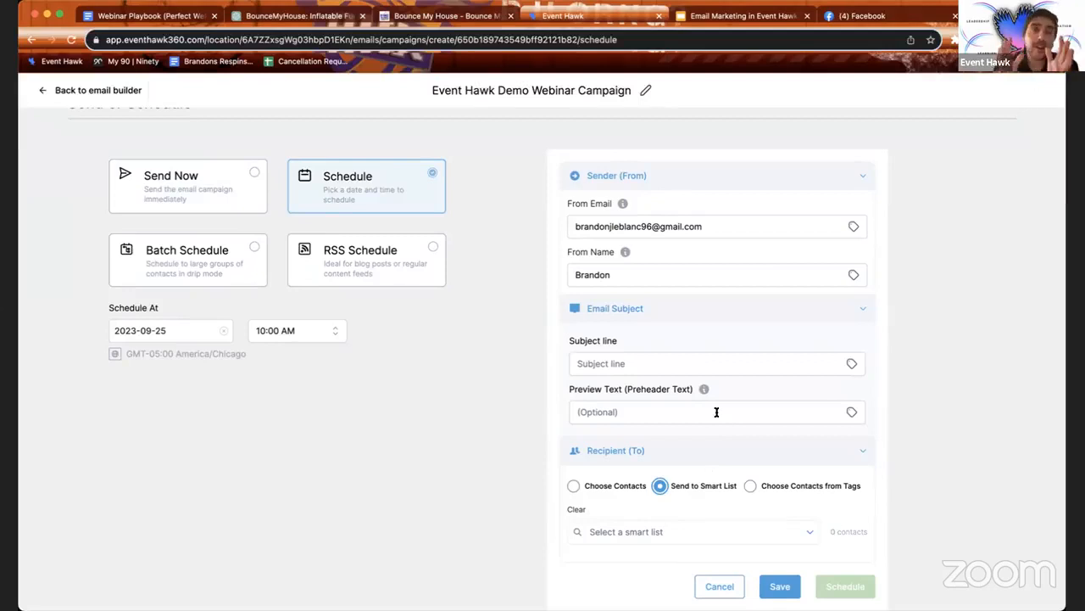
Step: Try Choose Contacts from Tags, then return to Choose Contacts with all 6 contacts selected
{"action": "left_click", "coordinate": [750, 486]}
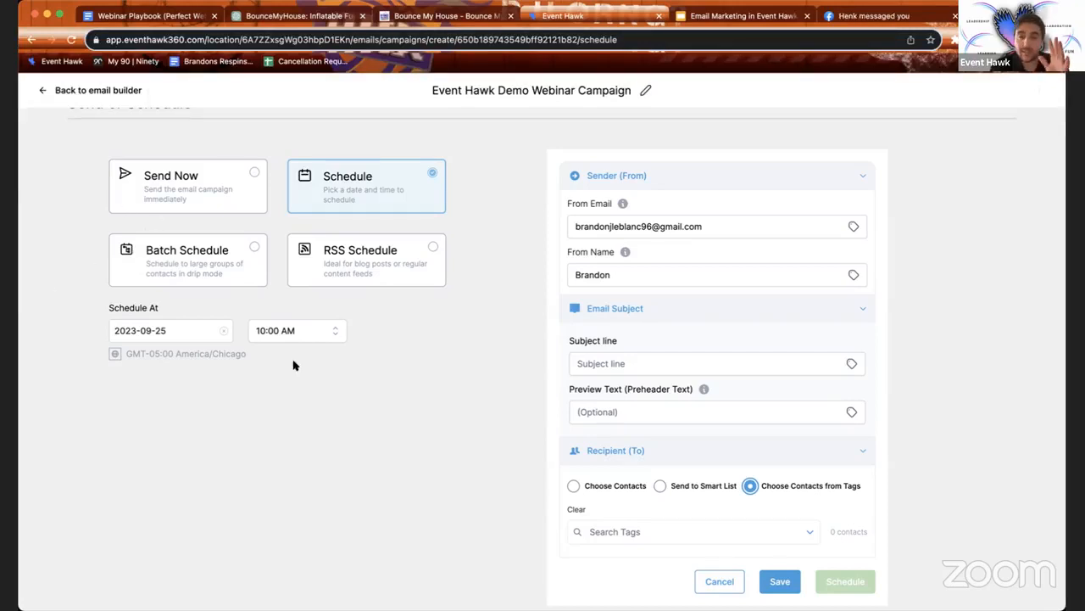
{"action": "left_click", "coordinate": [809, 530]}
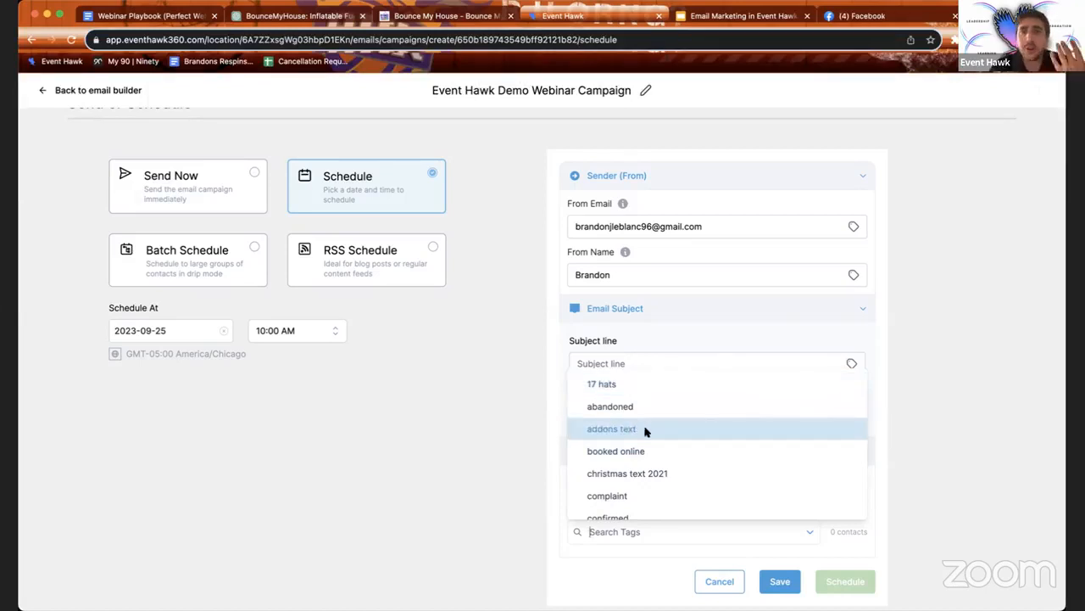
{"action": "left_click", "coordinate": [473, 441]}
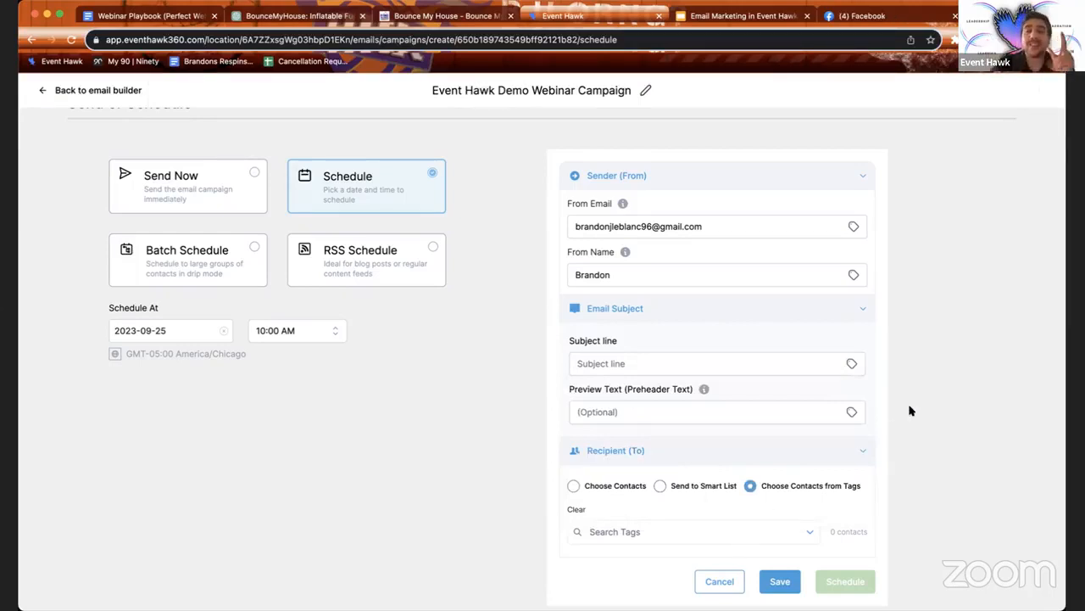
{"action": "scroll", "coordinate": [720, 475], "scroll_direction": "down", "scroll_amount": 1}
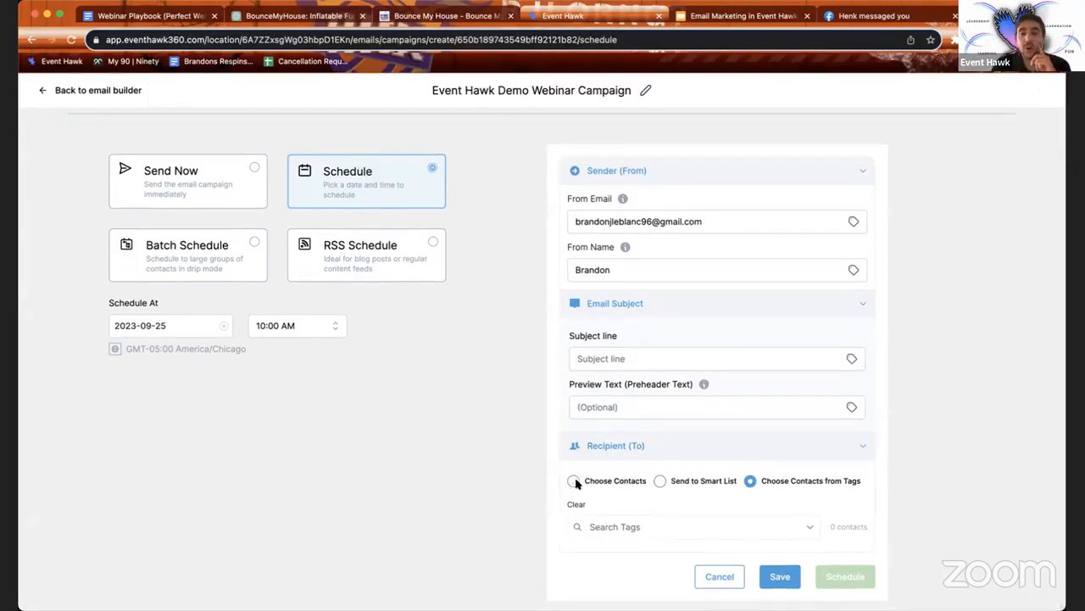
{"action": "left_click", "coordinate": [575, 482]}
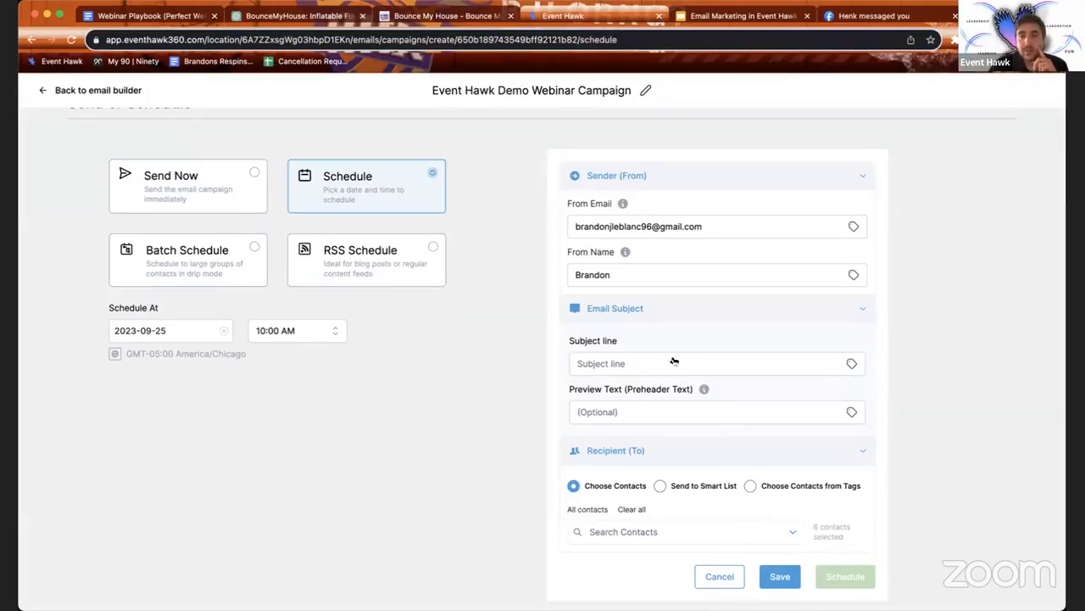
{"action": "left_click", "coordinate": [636, 358]}
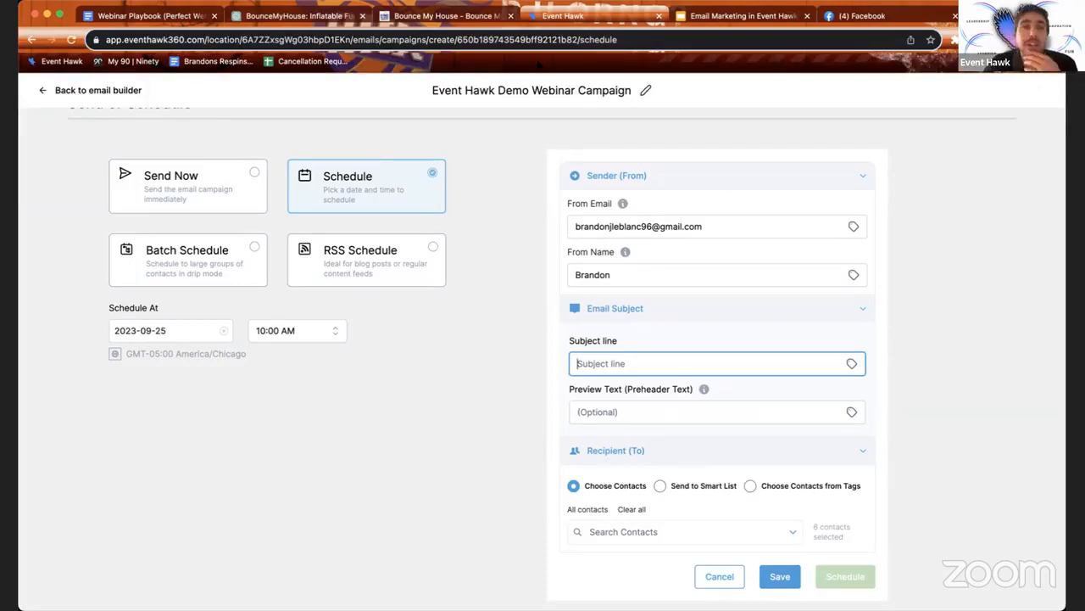
Step: Copy ChatGPT's subject 'Boo-tiful Halloween Inflatables Await You at BounceMyHouse!' into the campaign subject line
{"action": "left_click", "coordinate": [247, 16]}
{"action": "scroll", "coordinate": [515, 274], "scroll_direction": "up", "scroll_amount": 3}
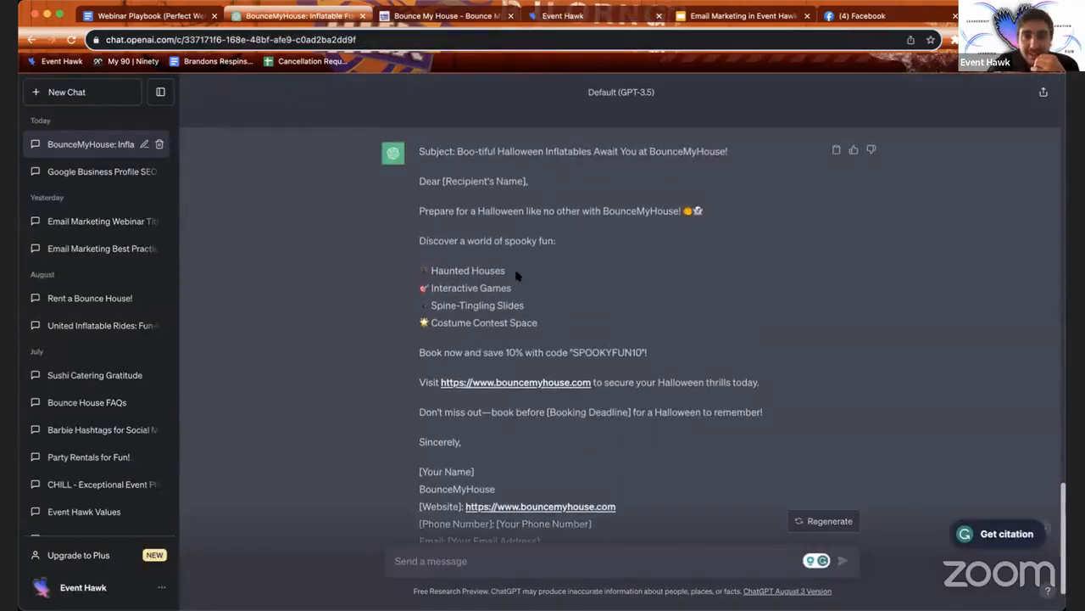
{"action": "left_click_drag", "start_coordinate": [459, 150], "coordinate": [739, 151]}
{"action": "key", "text": "super+c"}
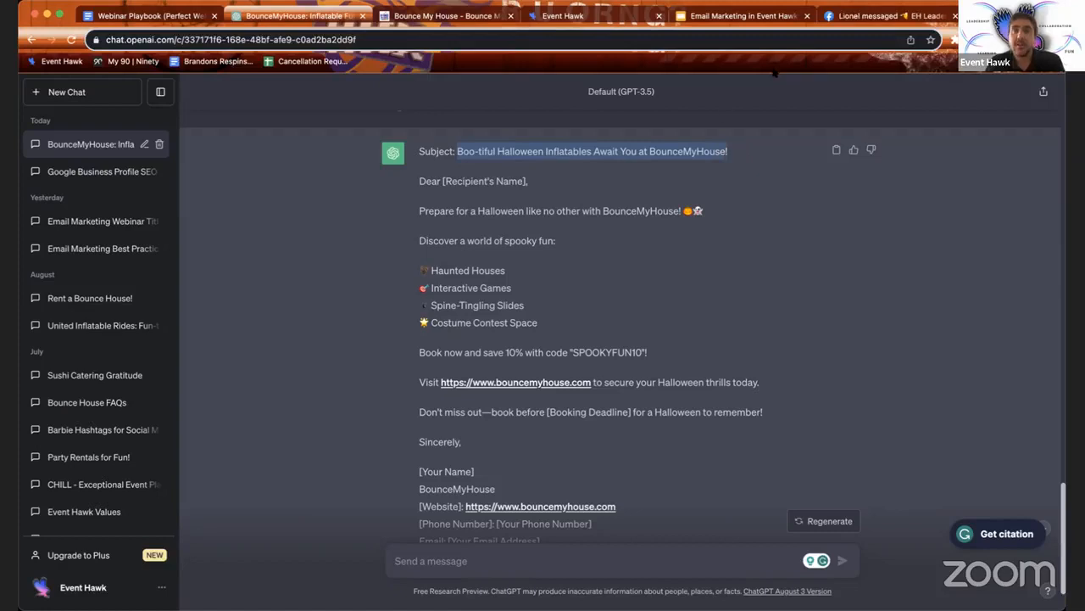
{"action": "left_click", "coordinate": [449, 13]}
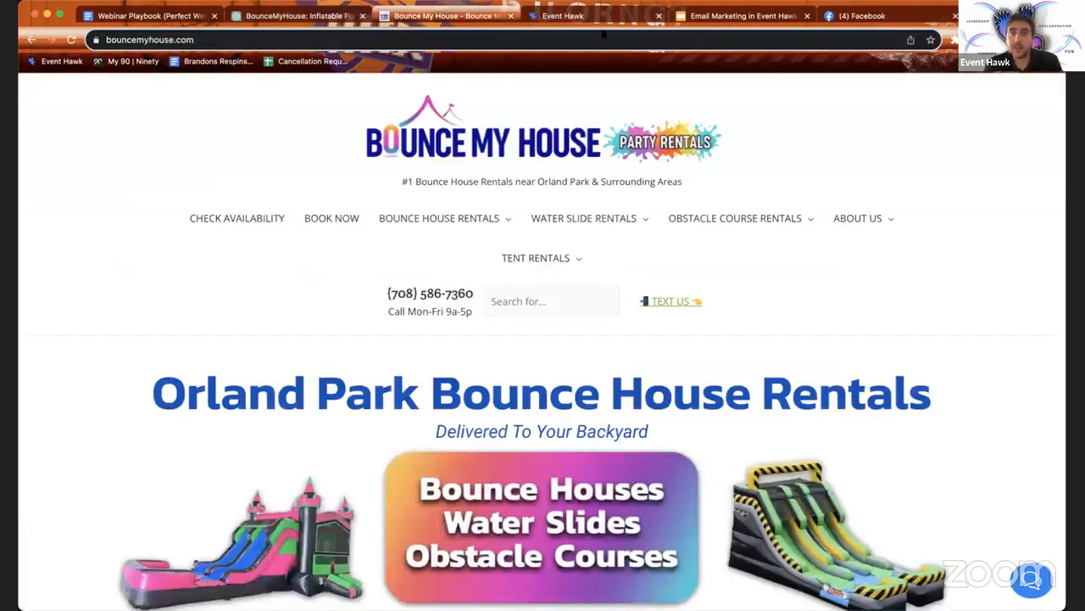
{"action": "left_click", "coordinate": [562, 16]}
{"action": "key", "text": "super+v"}
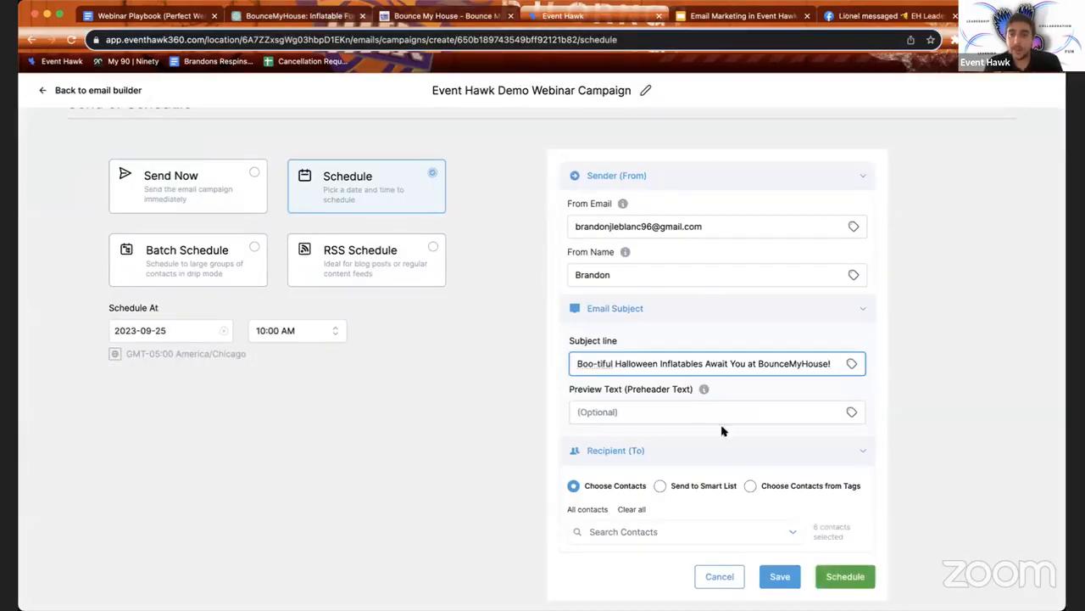
Step: Schedule the campaign, then go back to the email builder showing the Halloween email
{"action": "left_click", "coordinate": [838, 576]}
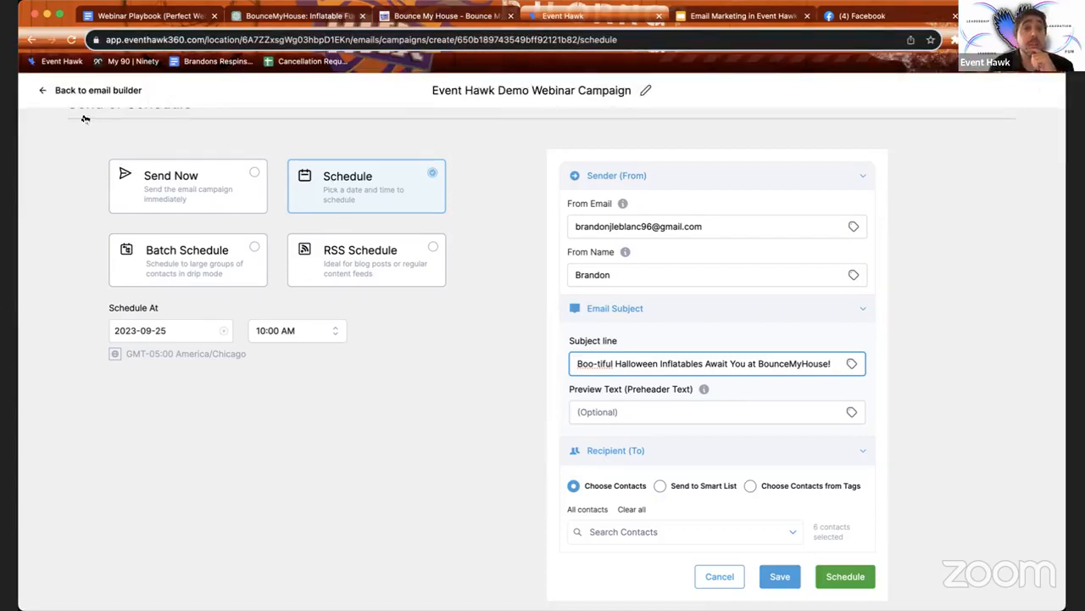
{"action": "left_click", "coordinate": [53, 89]}
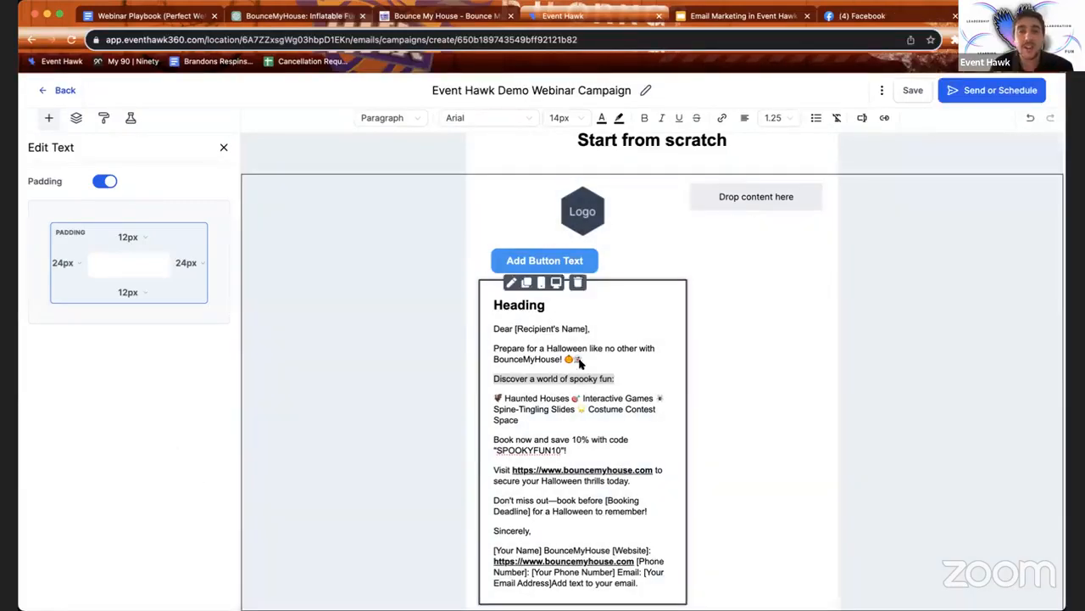
Step: Drag a 4-column layout row into the email just above the logo section
{"action": "left_click", "coordinate": [48, 118]}
{"action": "scroll", "coordinate": [150, 424], "scroll_direction": "down", "scroll_amount": 2}
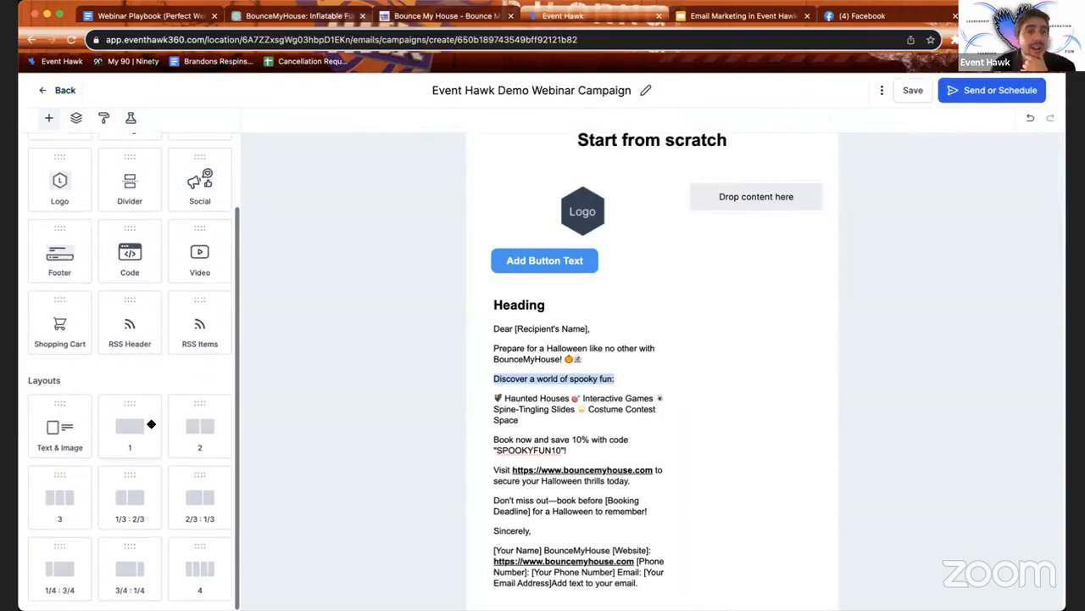
{"action": "scroll", "coordinate": [179, 511], "scroll_direction": "down", "scroll_amount": 1}
{"action": "left_click_drag", "start_coordinate": [203, 557], "coordinate": [618, 281]}
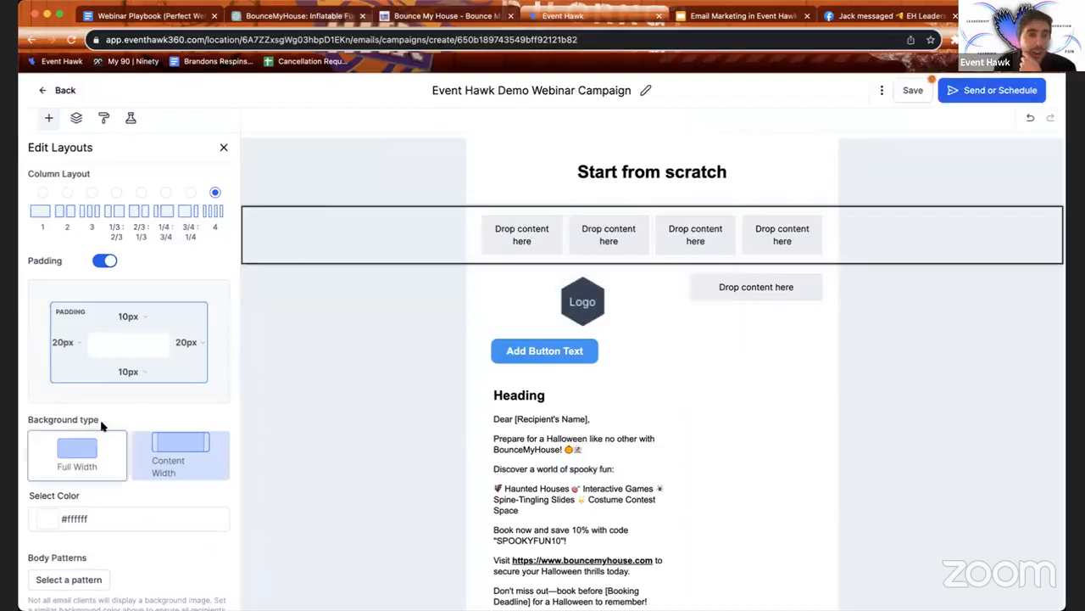
{"action": "left_click", "coordinate": [48, 118]}
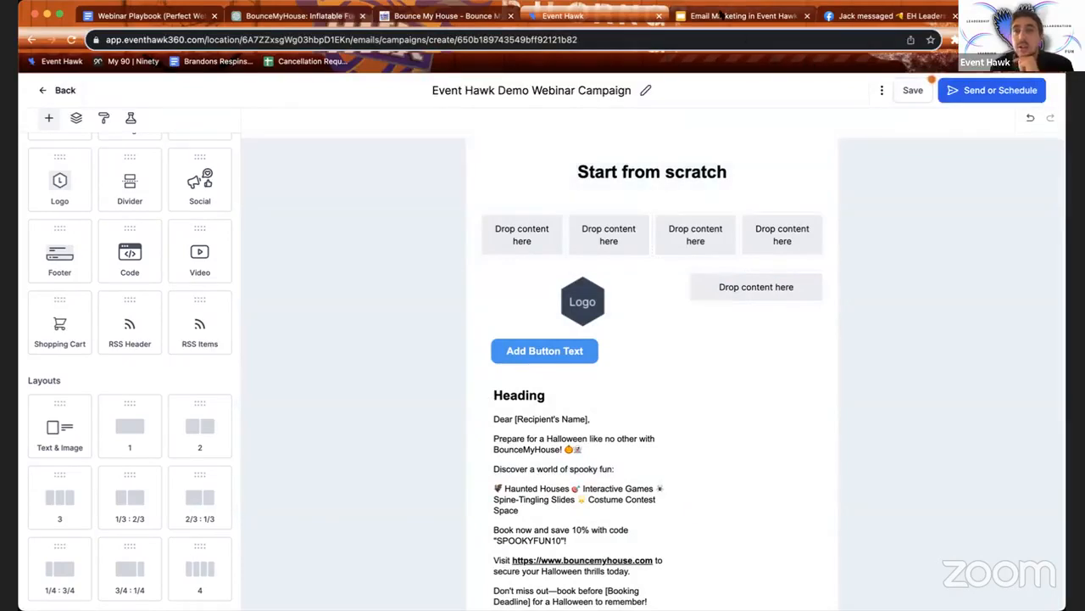
Step: Present the Email Marketing in Event Hawk deck full screen at the Three Tips slide
{"action": "left_click", "coordinate": [719, 15]}
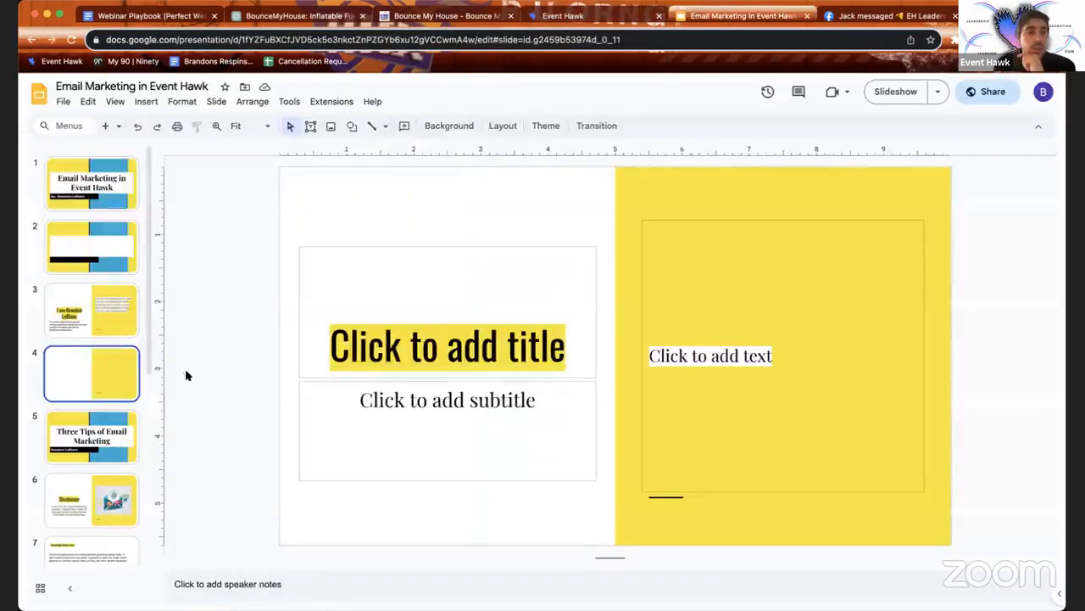
{"action": "left_click", "coordinate": [897, 90]}
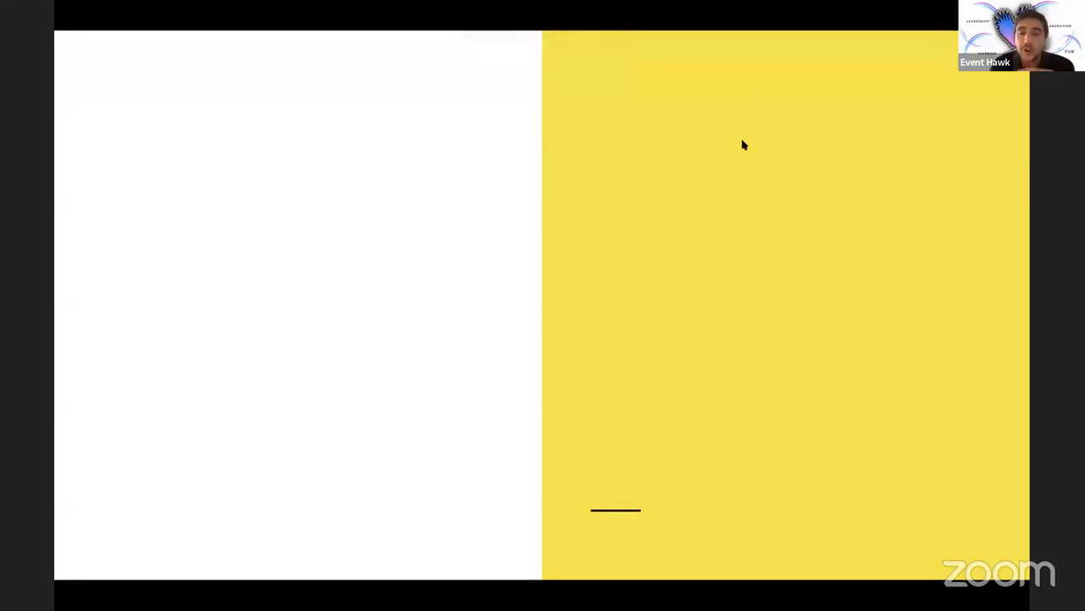
{"action": "key", "text": "Left"}
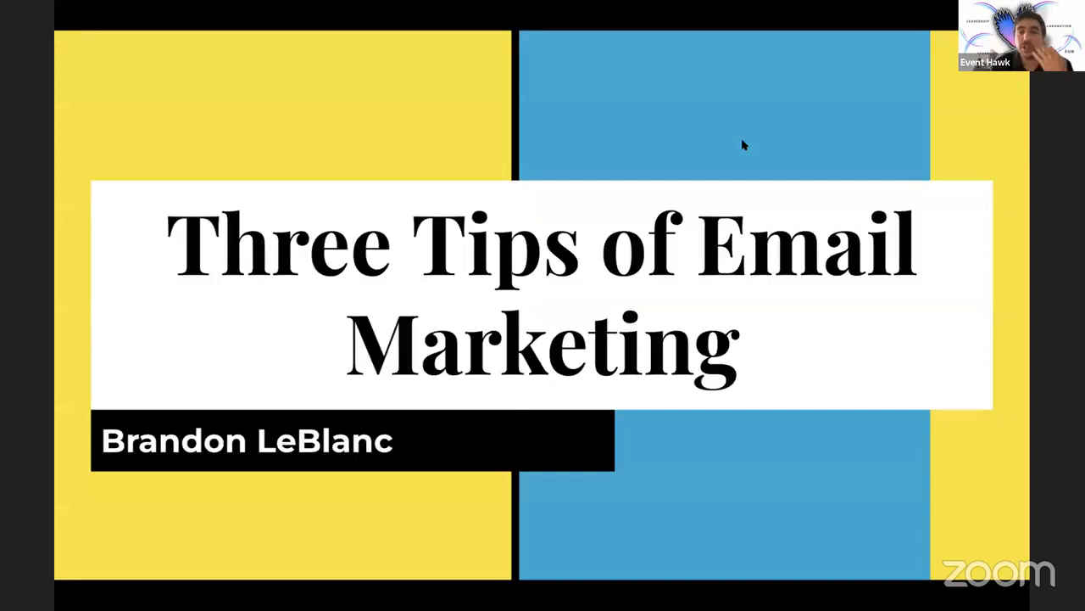